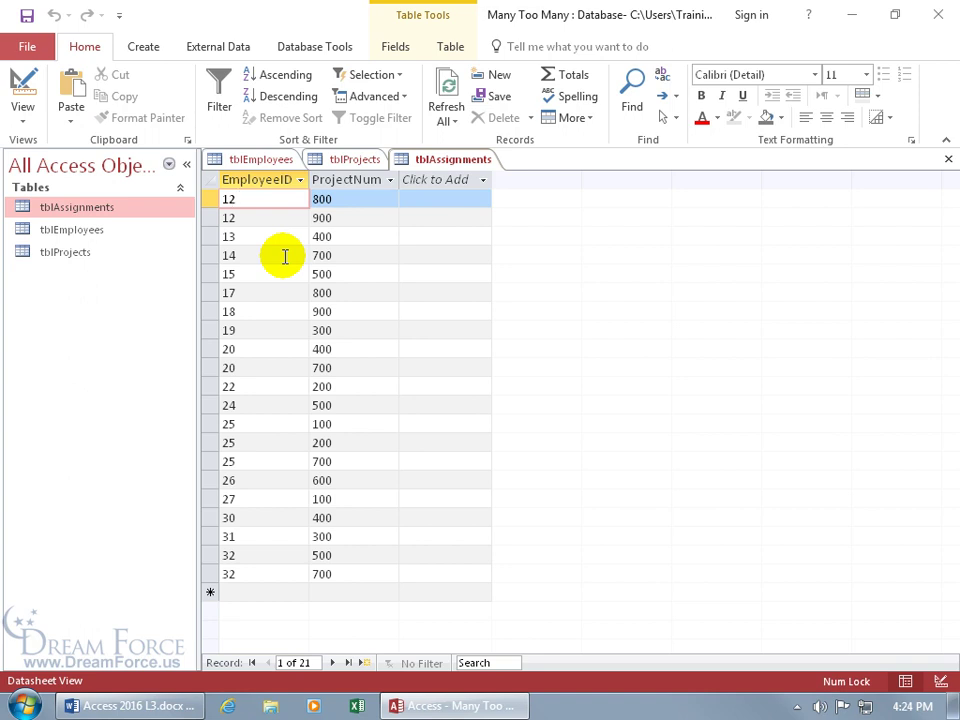
Step: Review the employees, projects and assignments tables by switching between their tabs
{"action": "left_click", "coordinate": [260, 159]}
{"action": "left_click", "coordinate": [350, 163]}
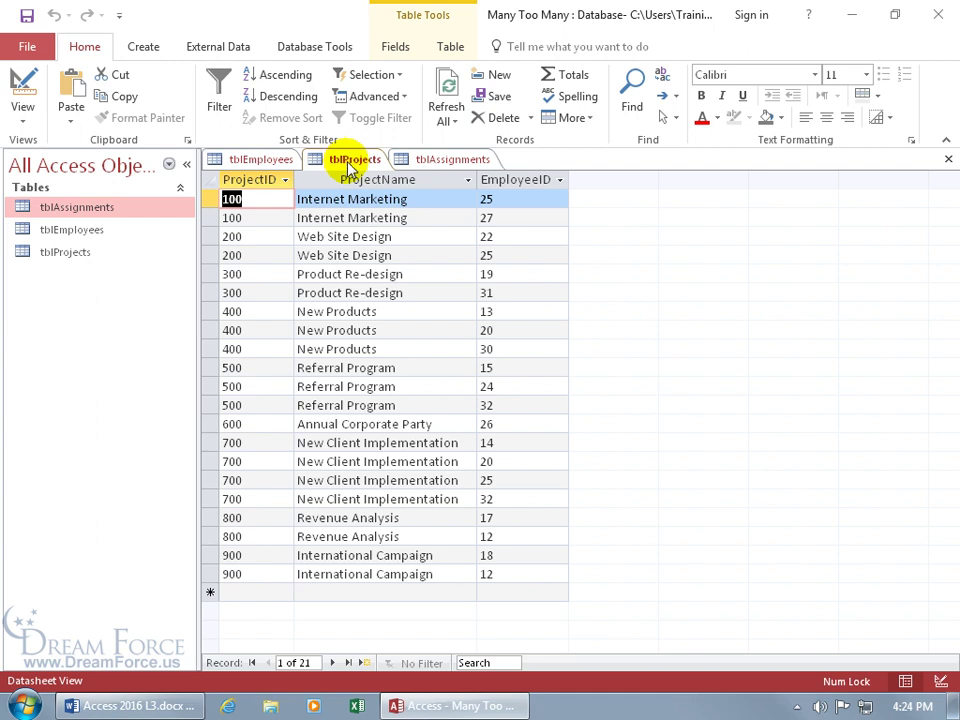
{"action": "left_click", "coordinate": [449, 162]}
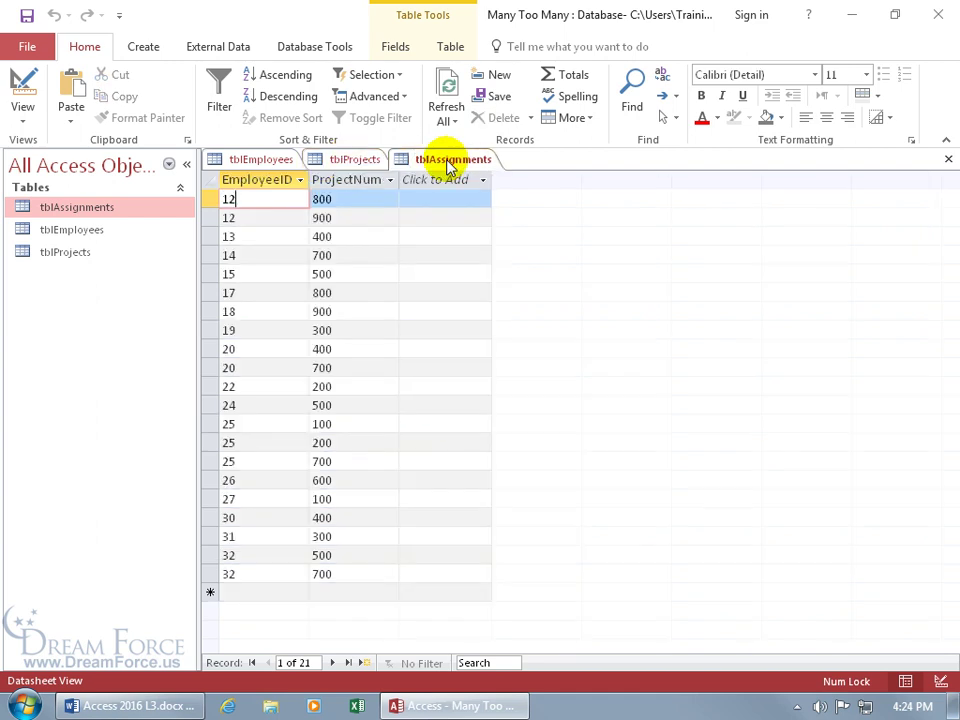
{"action": "left_click", "coordinate": [281, 163]}
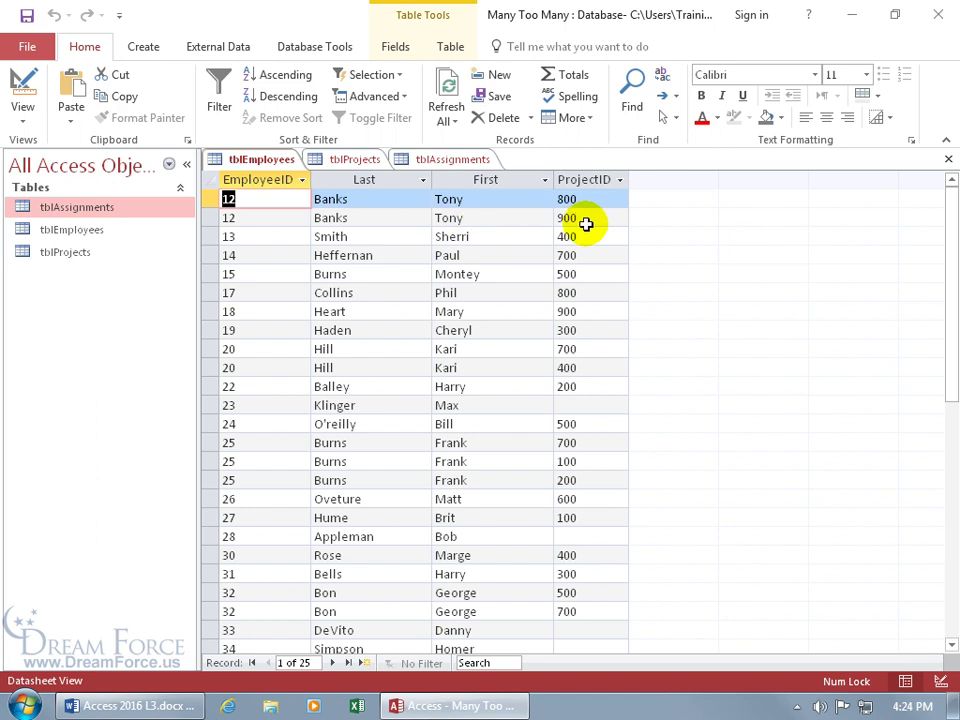
{"action": "left_click", "coordinate": [362, 160]}
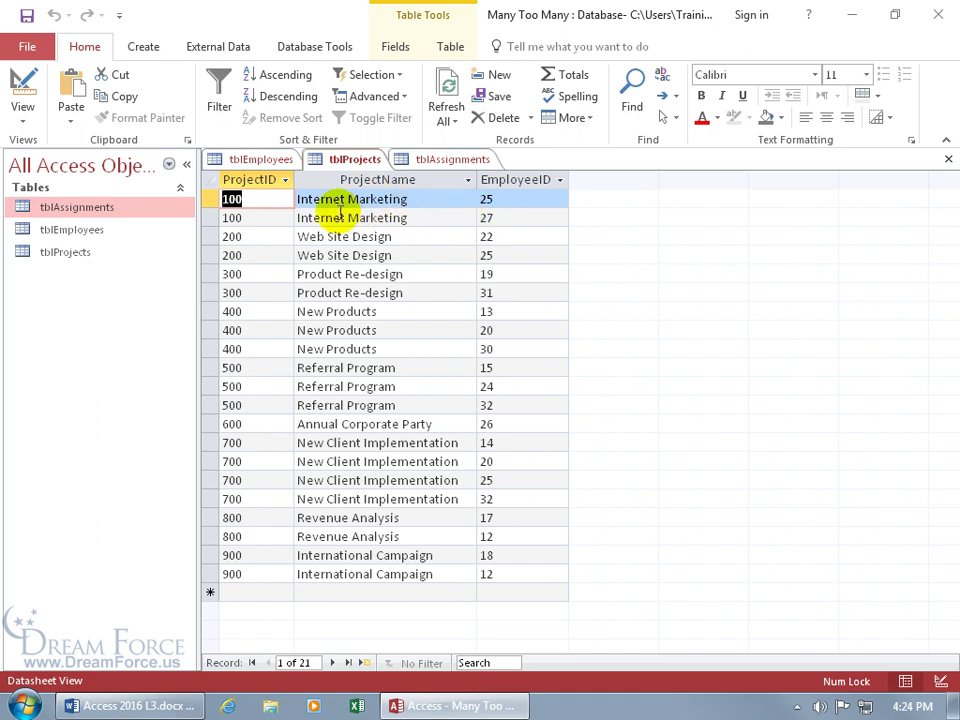
{"action": "left_click", "coordinate": [441, 160]}
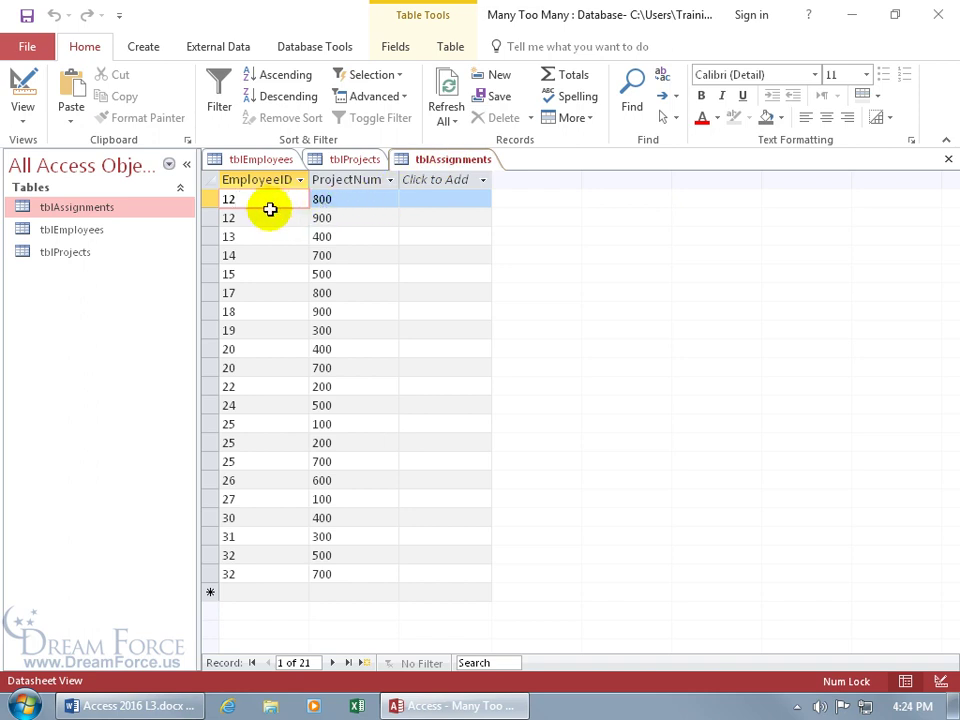
Step: Inspect tblAssignments' ProjectNum field properties in Design View, then return to its datasheet
{"action": "right_click", "coordinate": [430, 168]}
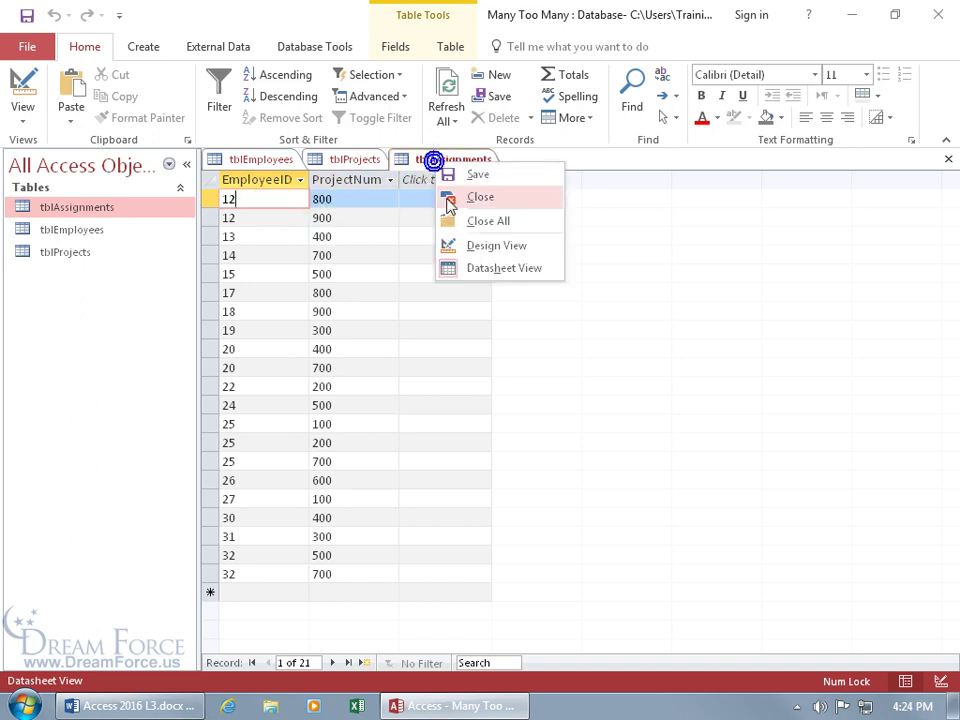
{"action": "left_click", "coordinate": [446, 246]}
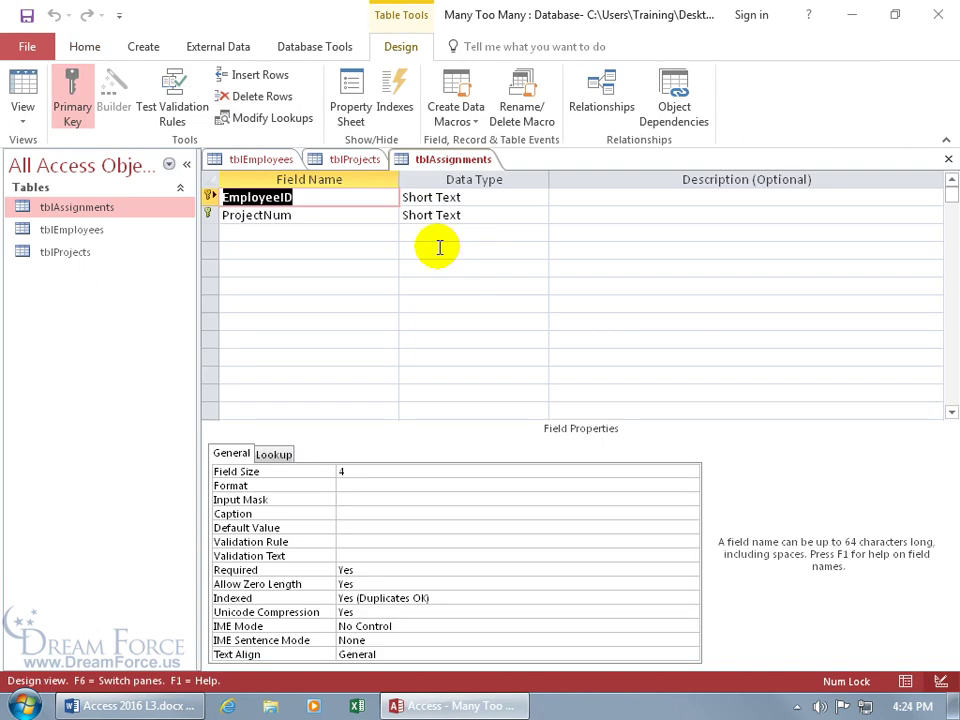
{"action": "left_click", "coordinate": [315, 215]}
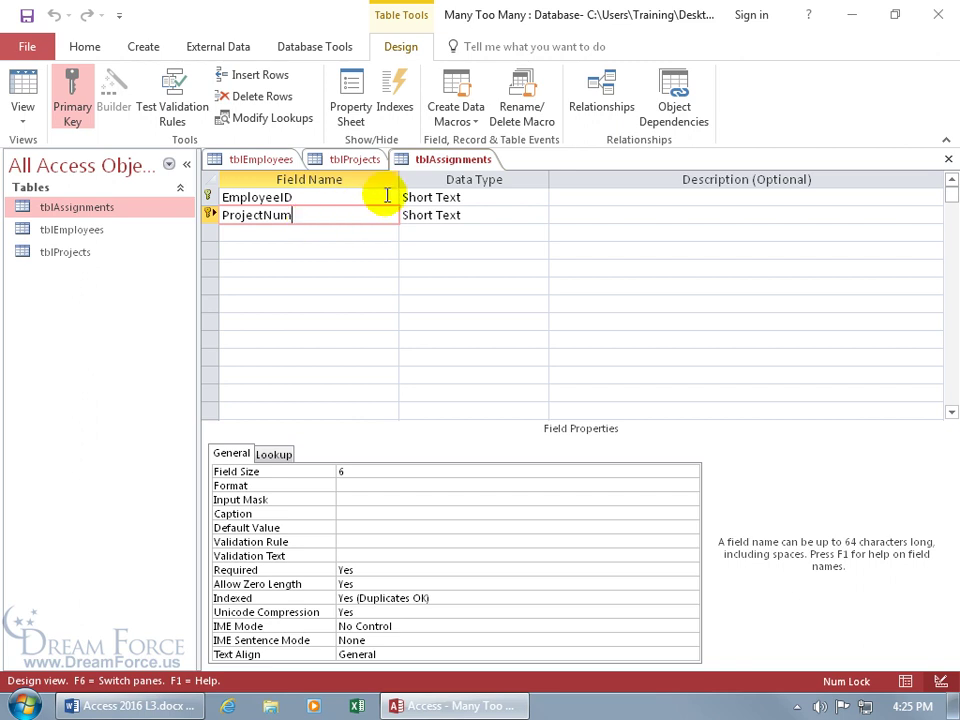
{"action": "right_click", "coordinate": [441, 162]}
{"action": "left_click", "coordinate": [481, 270]}
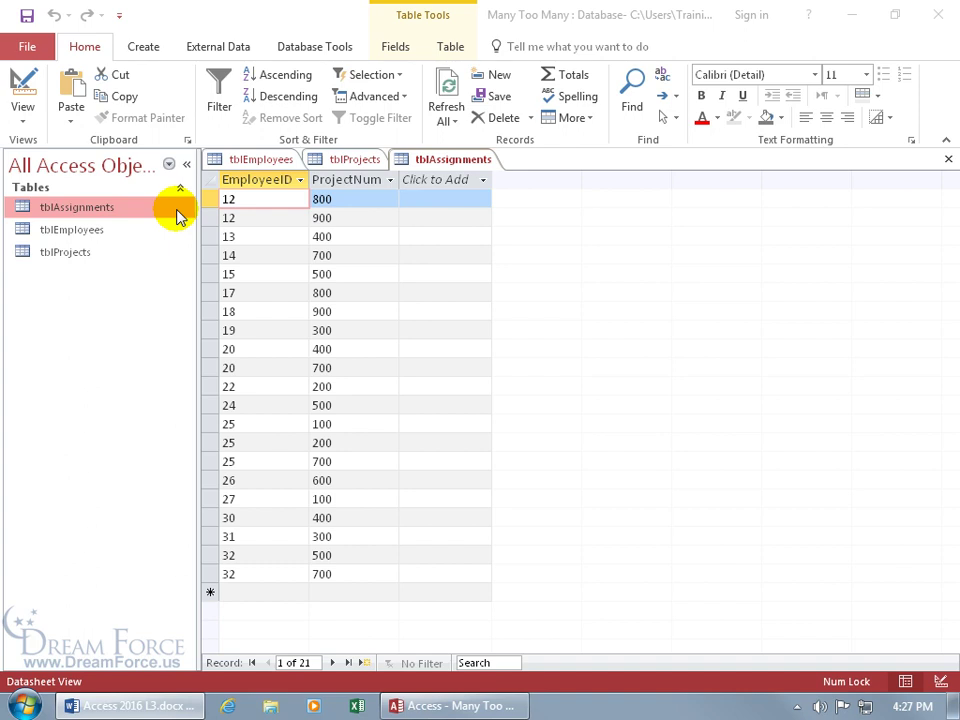
Step: Copy tblEmployees and paste it as structure only, named tblTempEE
{"action": "left_click", "coordinate": [84, 232]}
{"action": "right_click", "coordinate": [85, 235]}
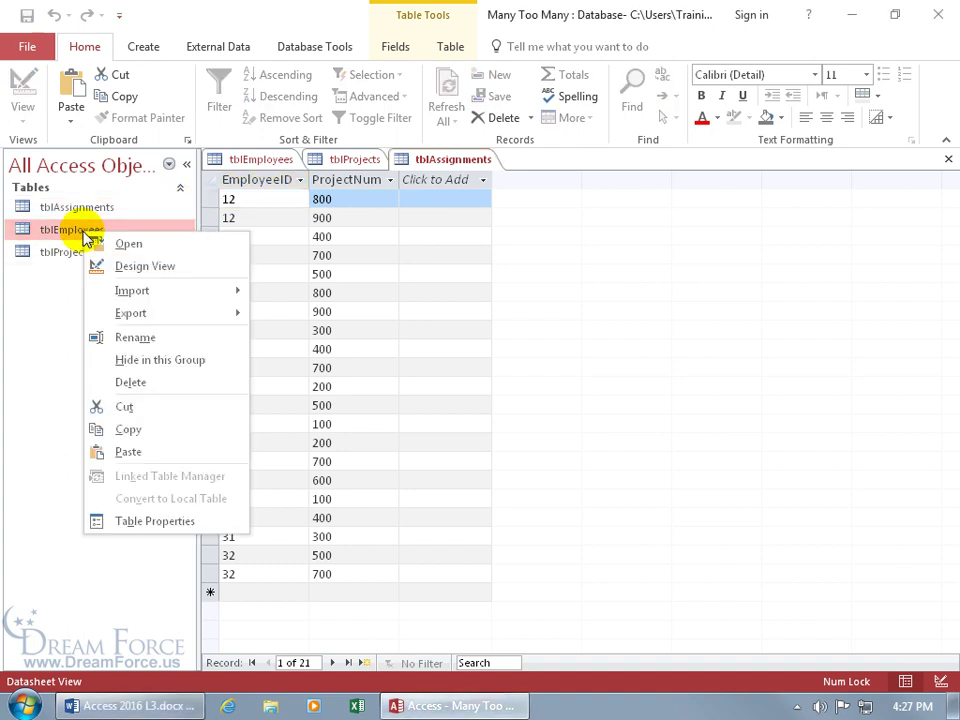
{"action": "left_click", "coordinate": [122, 429]}
{"action": "right_click", "coordinate": [68, 334]}
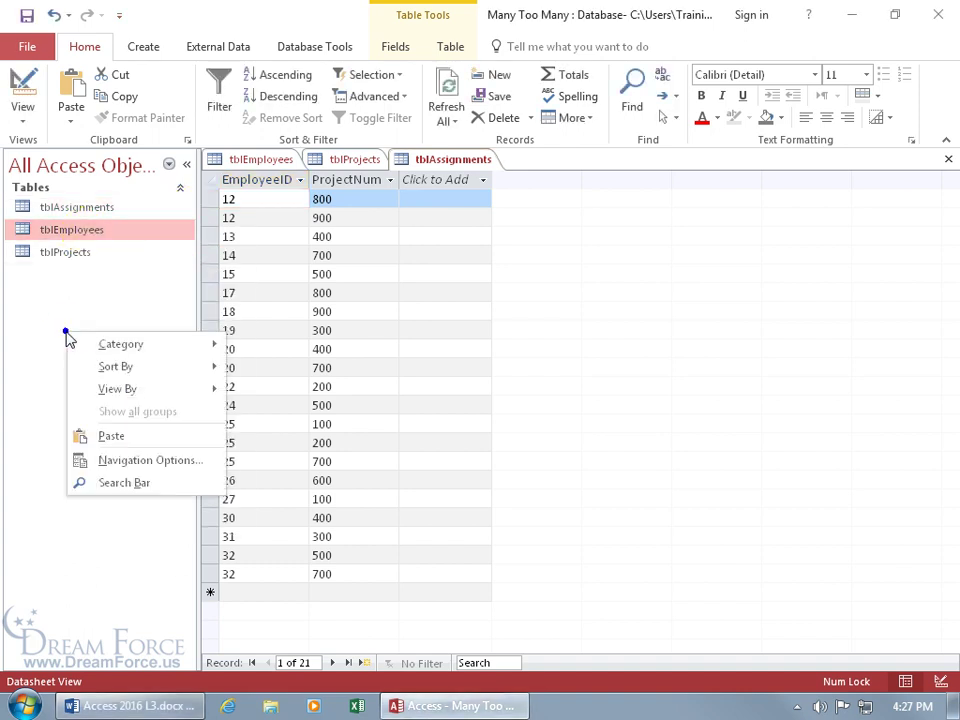
{"action": "left_click", "coordinate": [106, 434]}
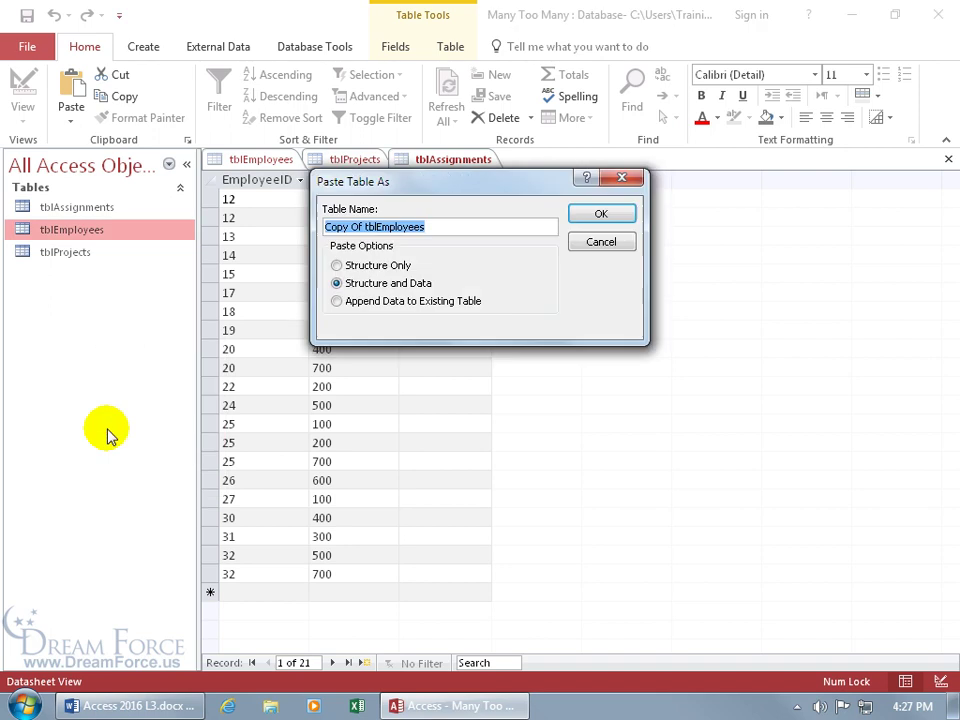
{"action": "type", "text": "tblTempEE"}
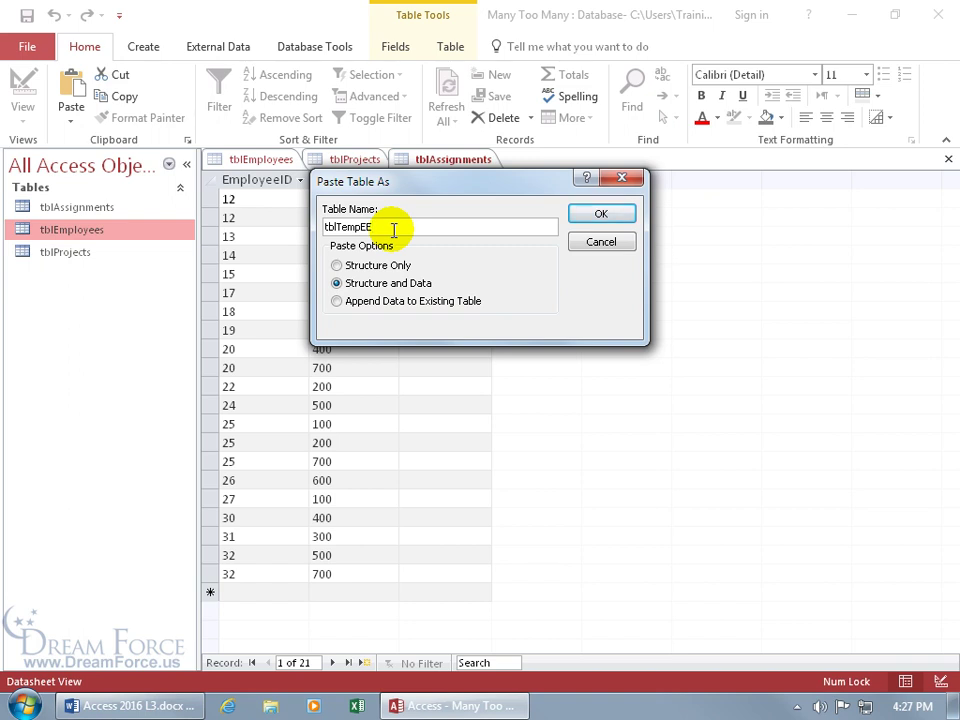
{"action": "left_click", "coordinate": [336, 265]}
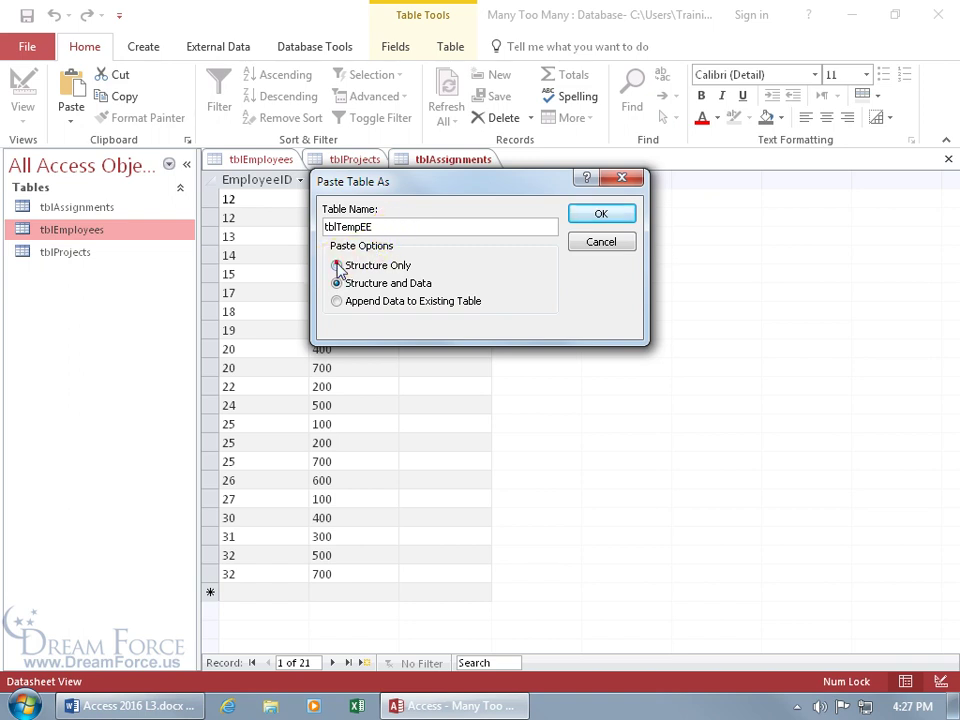
{"action": "left_click", "coordinate": [601, 214]}
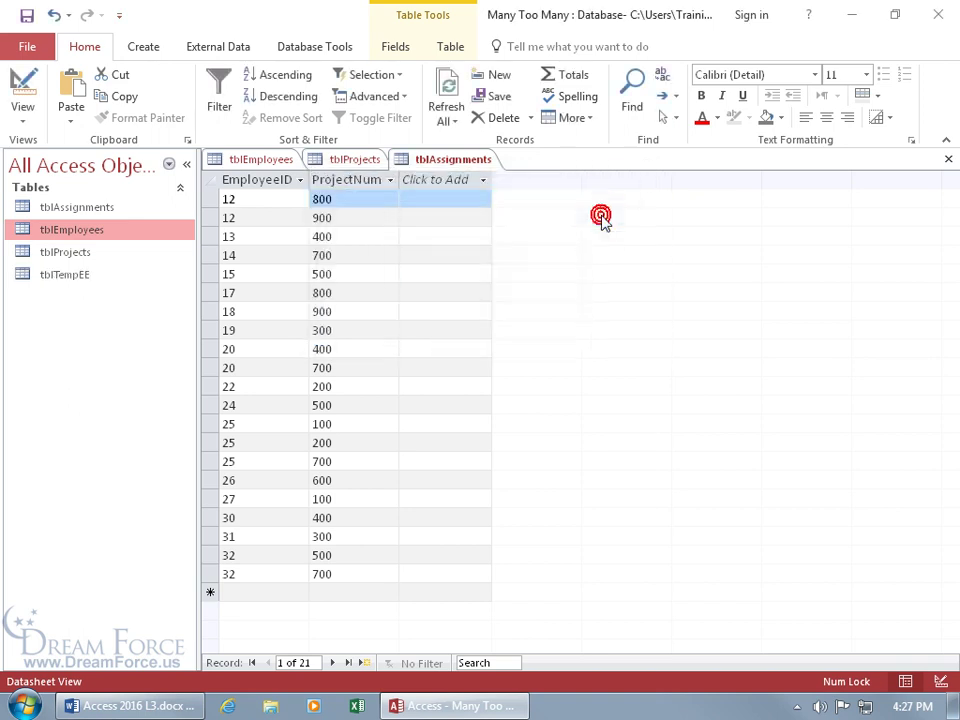
Step: Open tblTempEE in Design View and make EmployeeID the primary key
{"action": "double_click", "coordinate": [98, 277]}
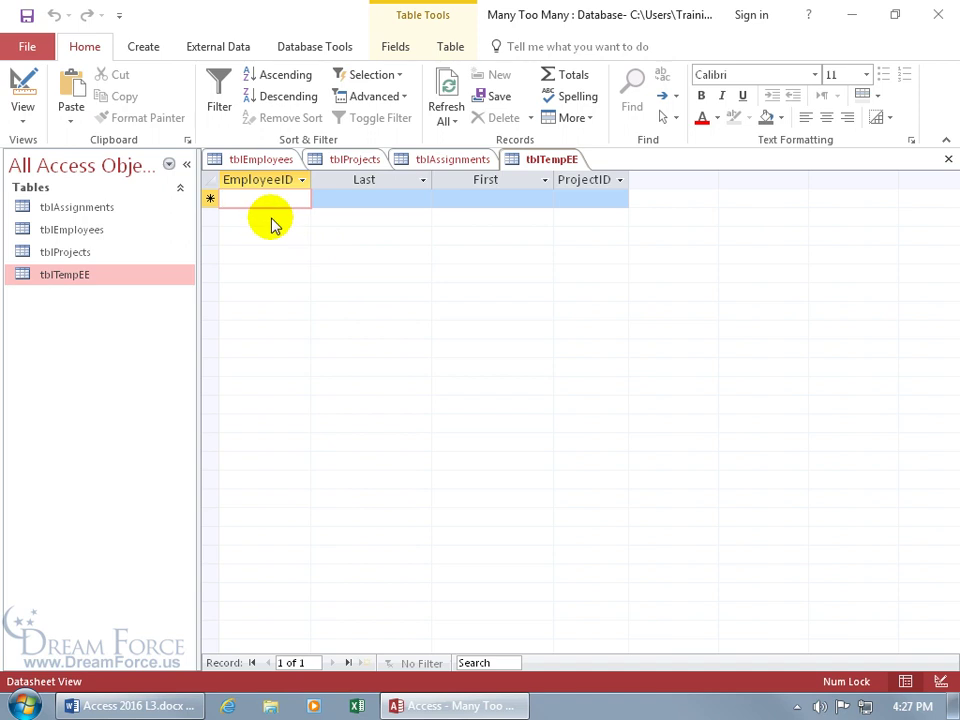
{"action": "right_click", "coordinate": [544, 168]}
{"action": "left_click", "coordinate": [584, 240]}
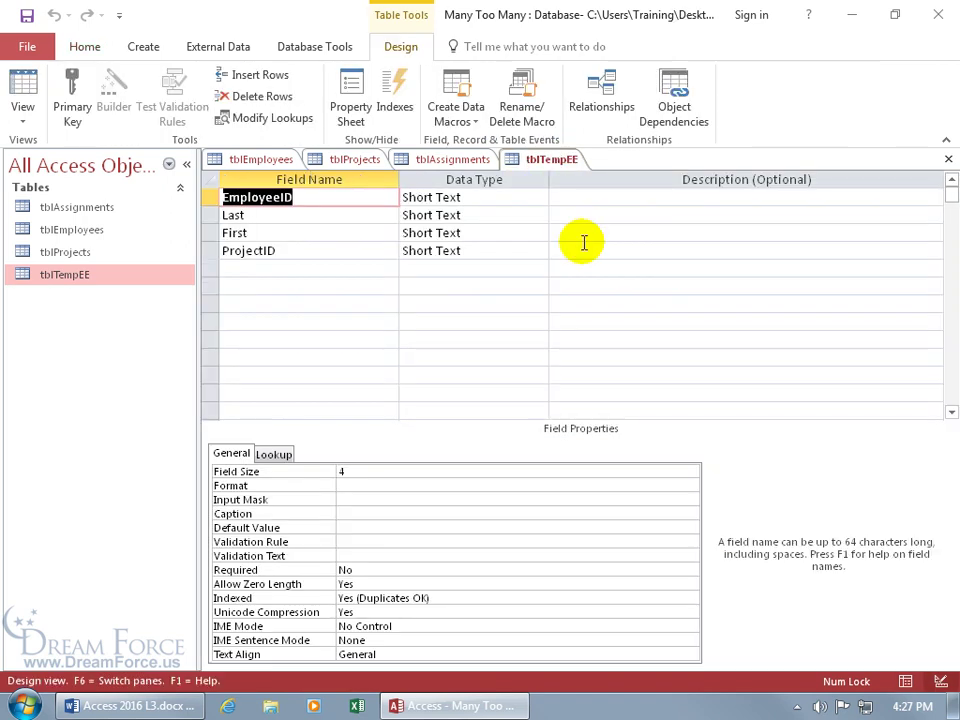
{"action": "left_click", "coordinate": [77, 100]}
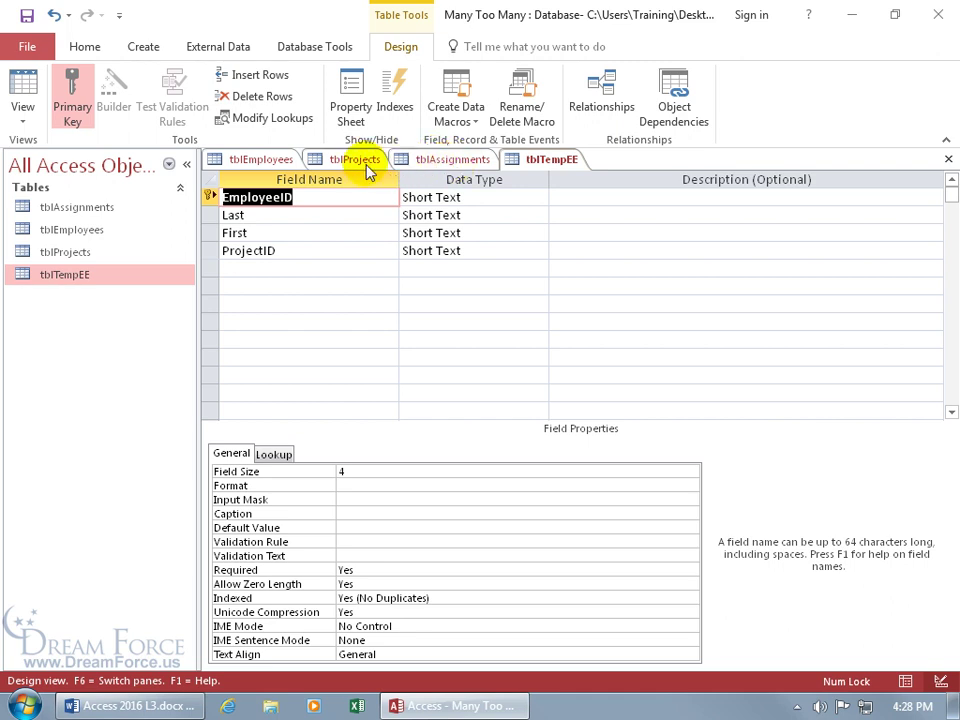
Step: Delete the ProjectID field from tblTempEE and close the design
{"action": "left_click", "coordinate": [238, 250]}
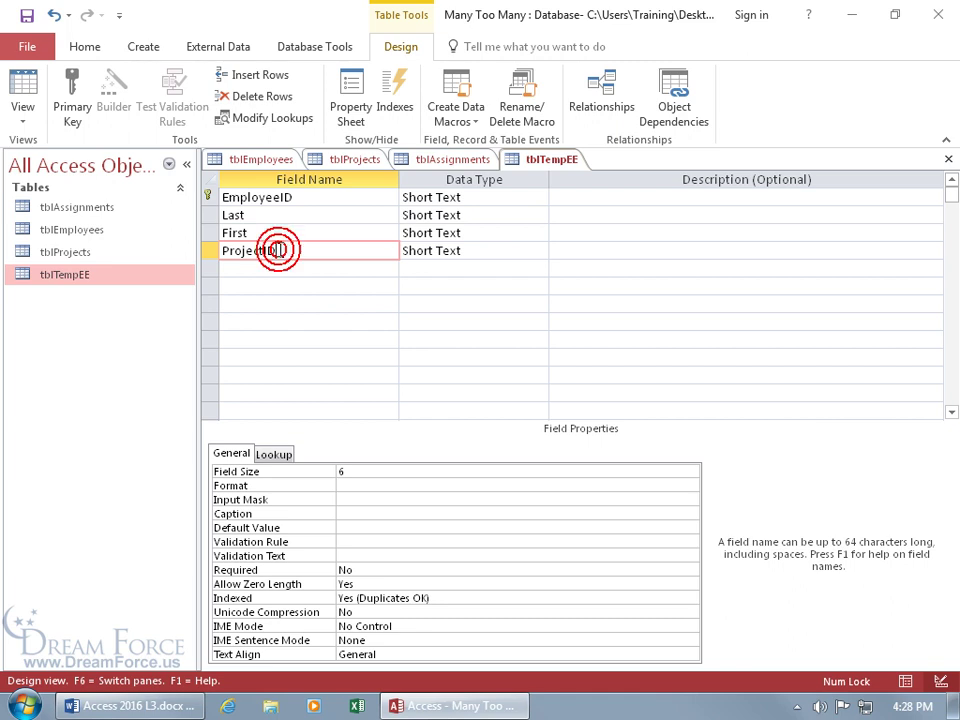
{"action": "right_click", "coordinate": [210, 250]}
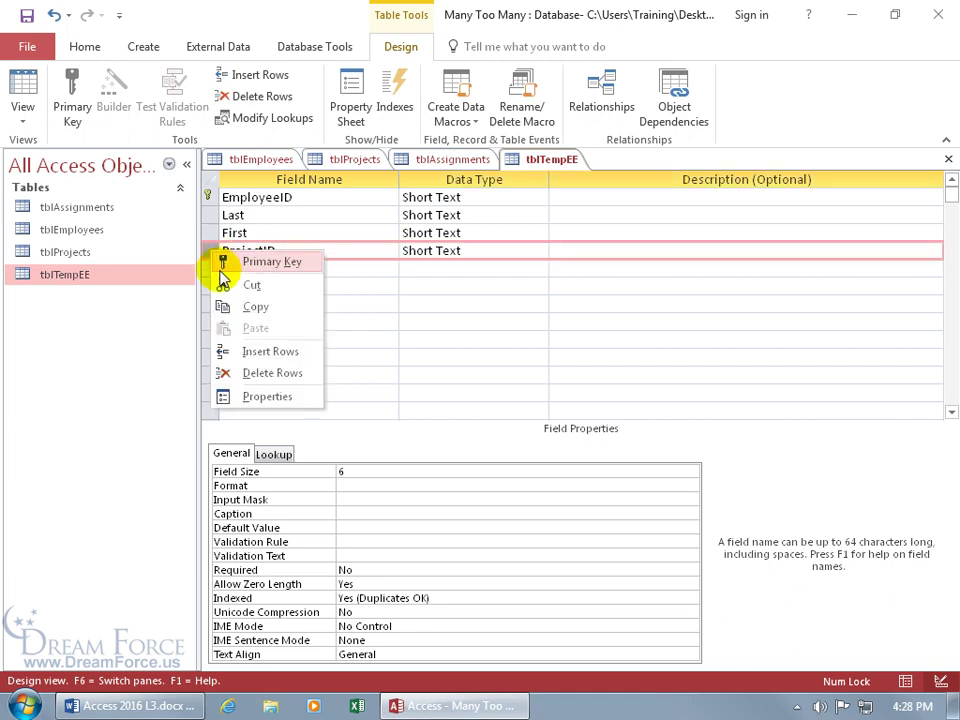
{"action": "left_click", "coordinate": [245, 373]}
{"action": "left_click", "coordinate": [432, 417]}
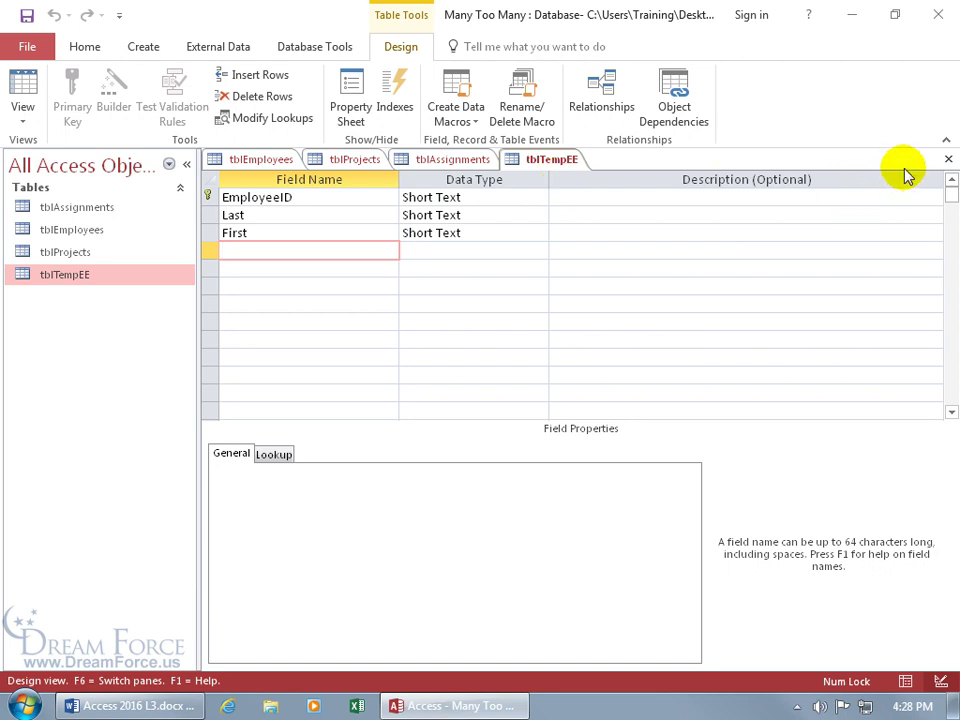
{"action": "left_click", "coordinate": [947, 159]}
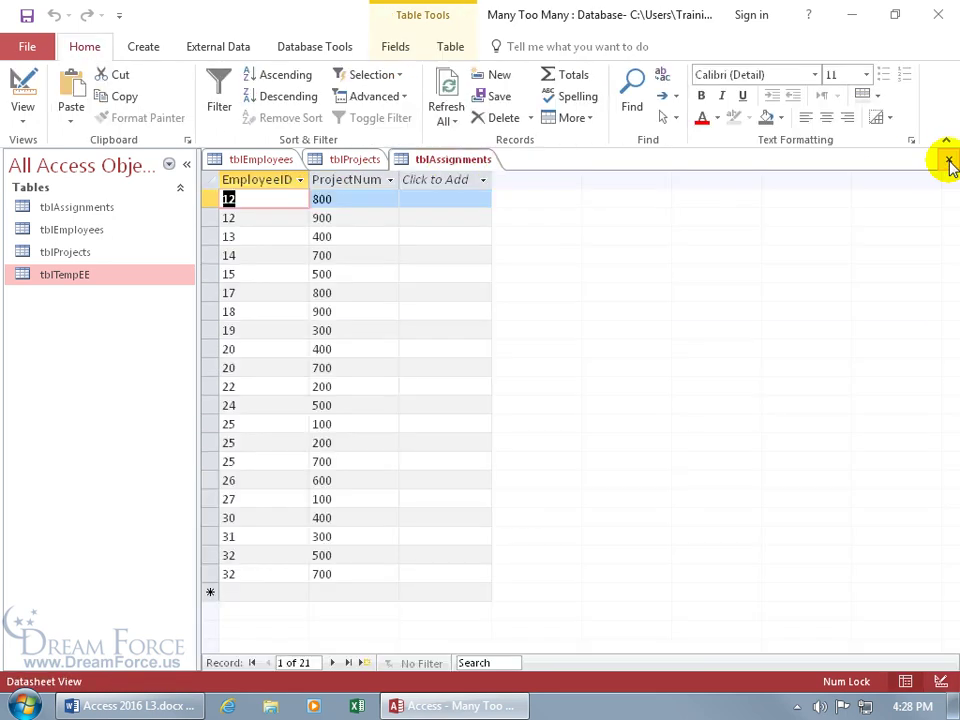
Step: Copy tblProjects and paste it as structure only, named tblTempProj
{"action": "left_click", "coordinate": [68, 254]}
{"action": "right_click", "coordinate": [70, 256]}
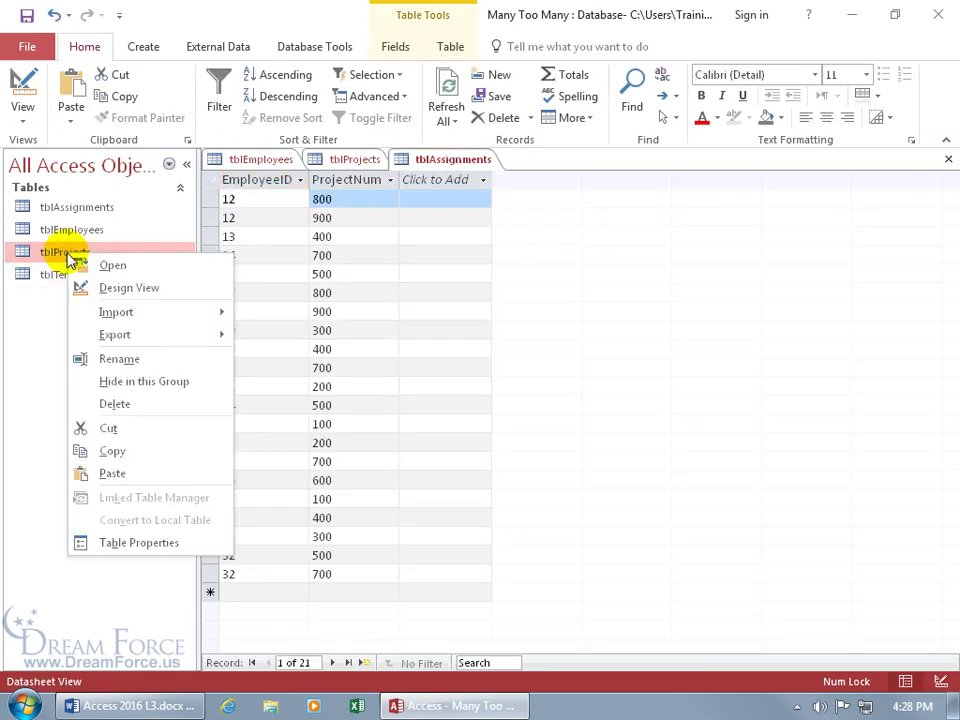
{"action": "left_click", "coordinate": [108, 428]}
{"action": "right_click", "coordinate": [57, 317]}
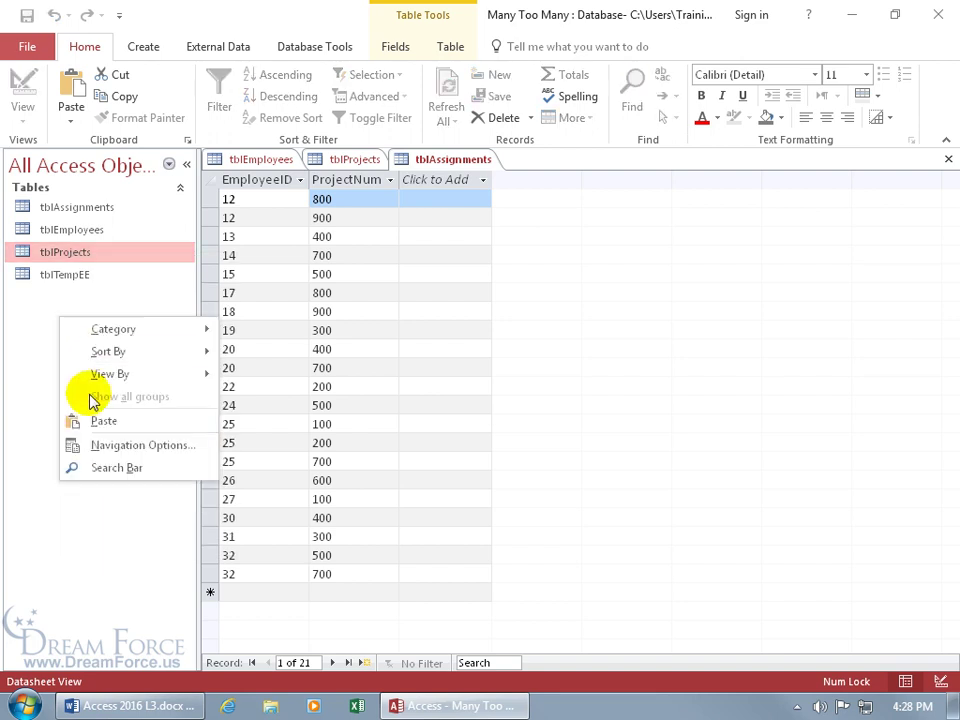
{"action": "left_click", "coordinate": [101, 422]}
{"action": "type", "text": "tblTempProj"}
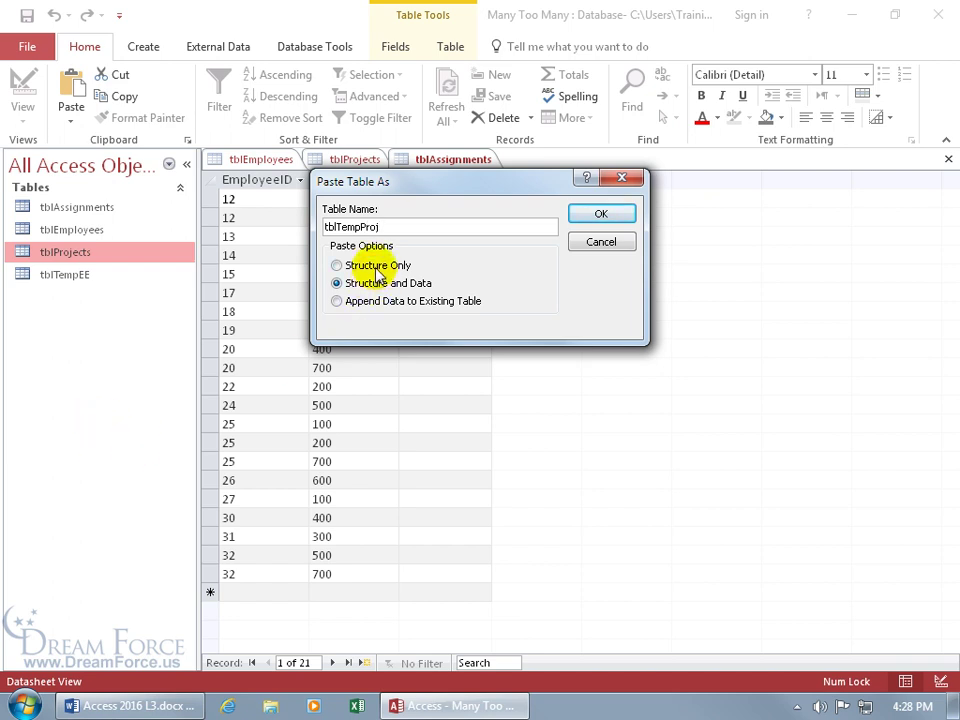
{"action": "left_click", "coordinate": [372, 265]}
{"action": "left_click", "coordinate": [602, 213]}
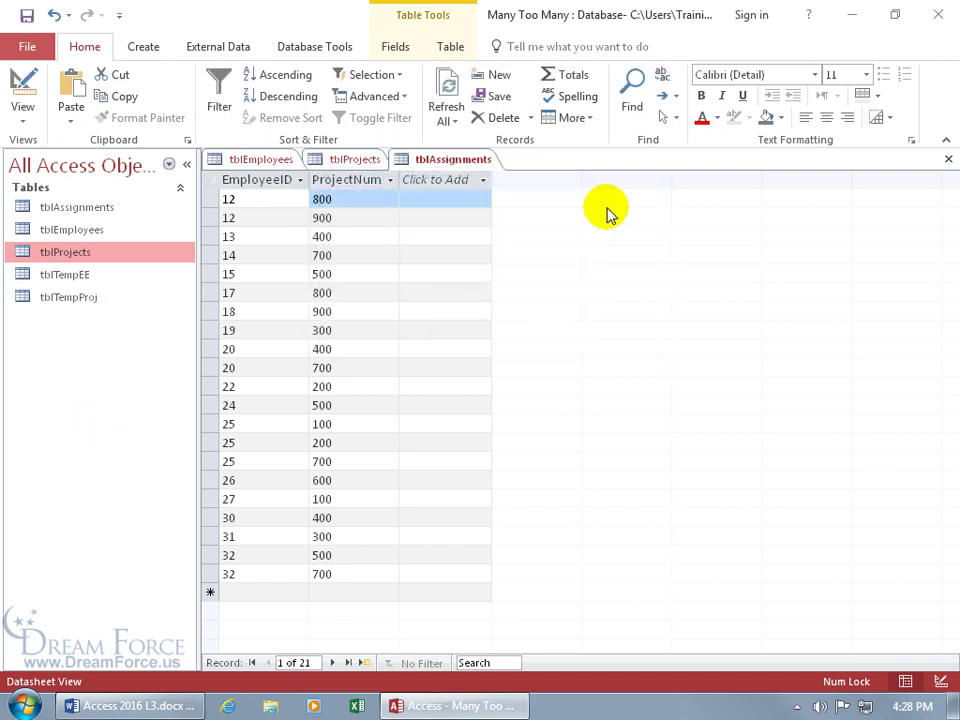
Step: Open tblTempProj in Design View and make ProjectID the primary key
{"action": "double_click", "coordinate": [86, 300]}
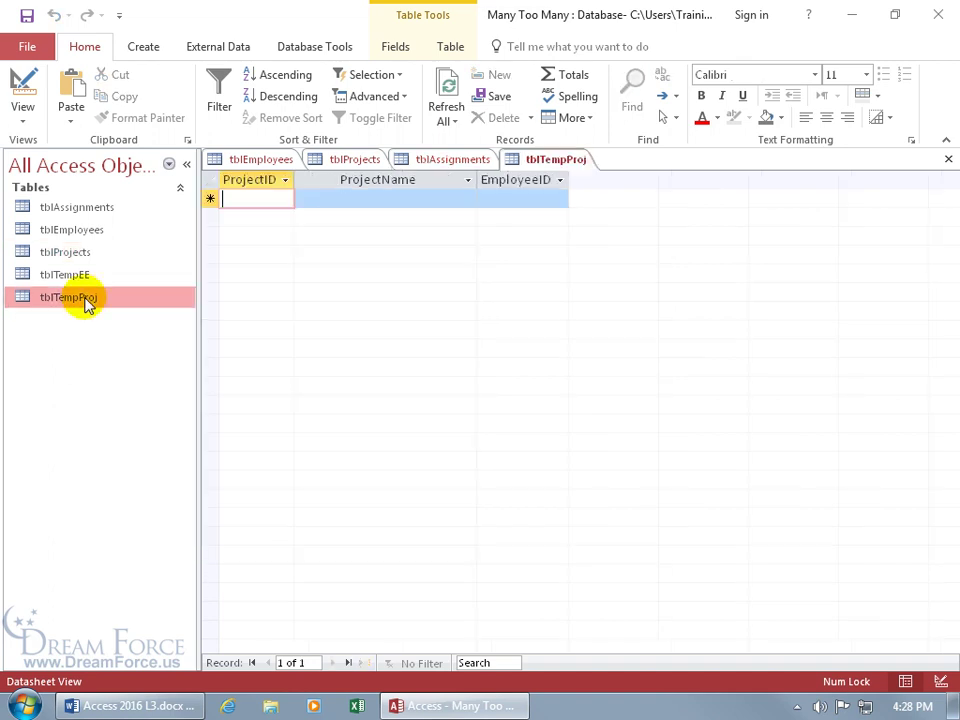
{"action": "right_click", "coordinate": [559, 160]}
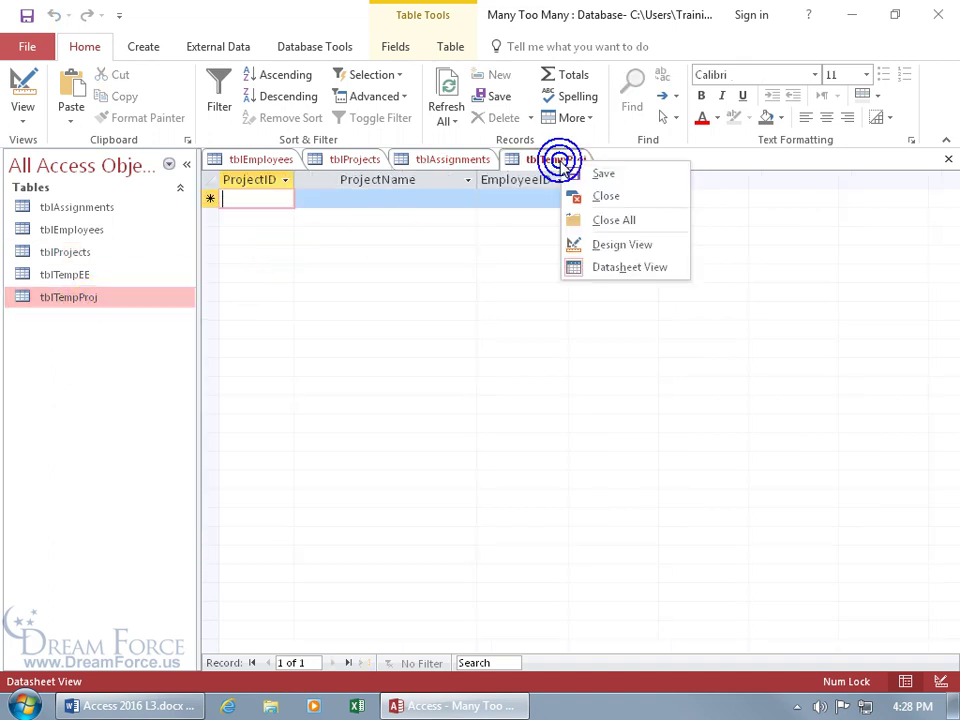
{"action": "left_click", "coordinate": [610, 244]}
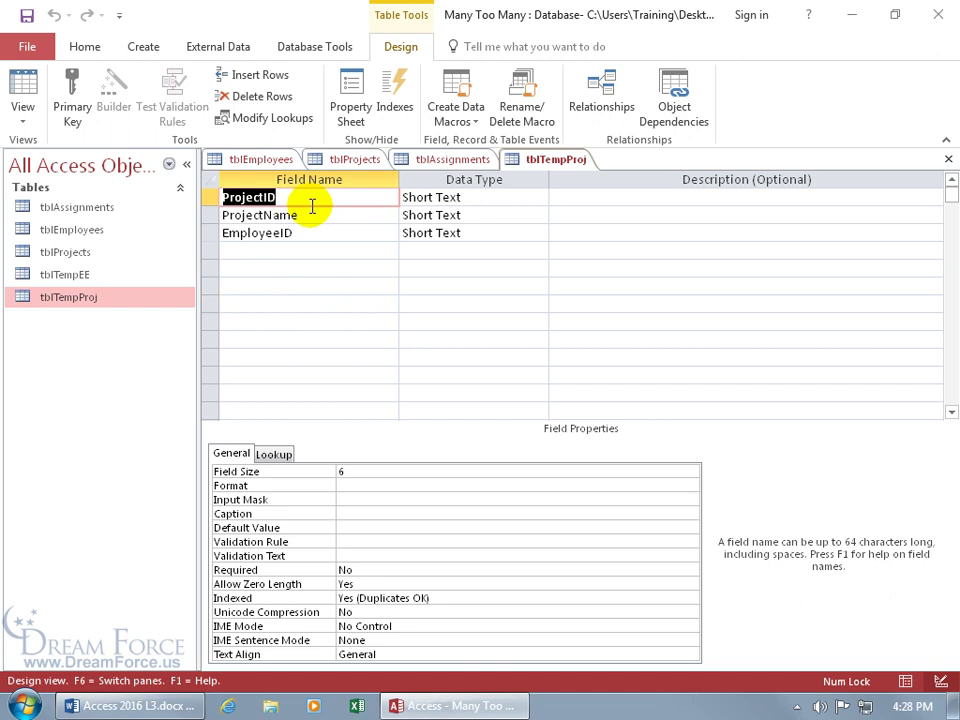
{"action": "left_click", "coordinate": [74, 95]}
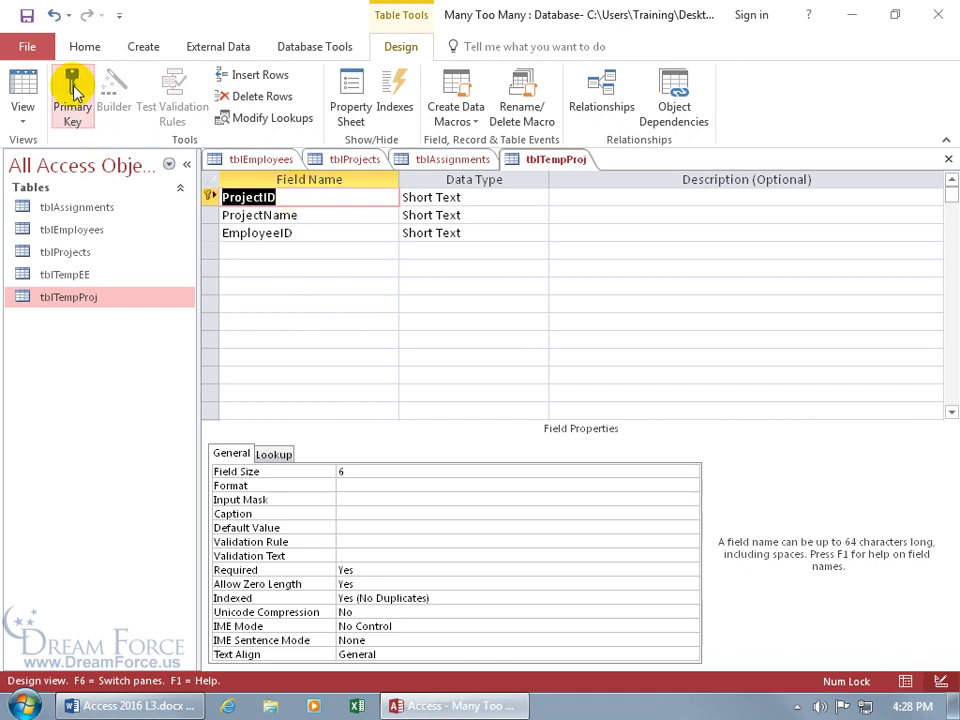
Step: Delete the EmployeeID field from tblTempProj, save, and close the design
{"action": "left_click", "coordinate": [326, 234]}
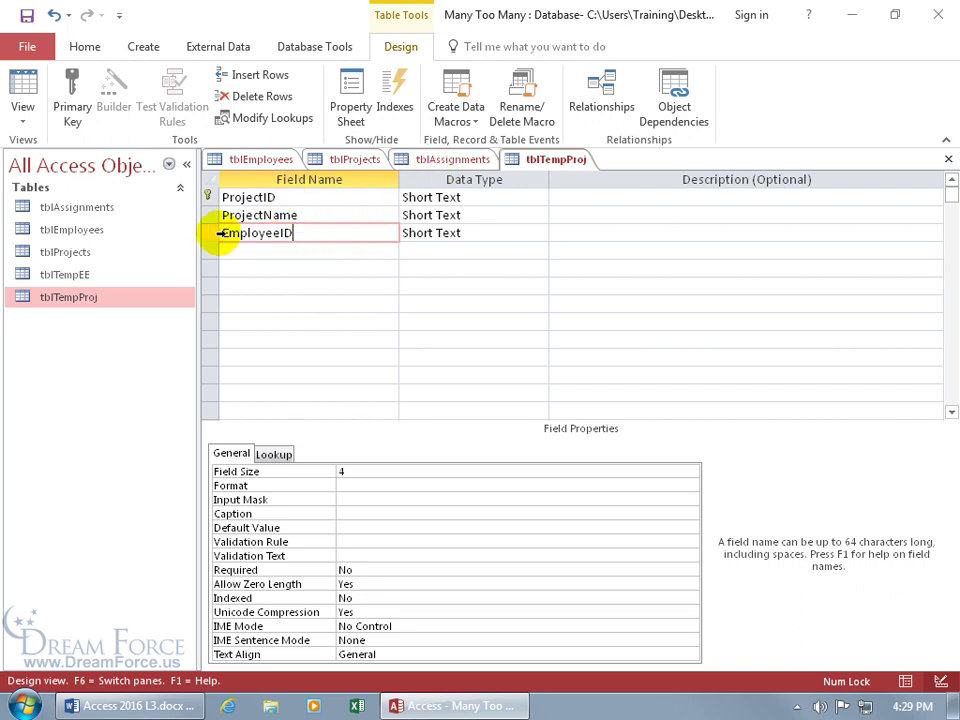
{"action": "right_click", "coordinate": [211, 233]}
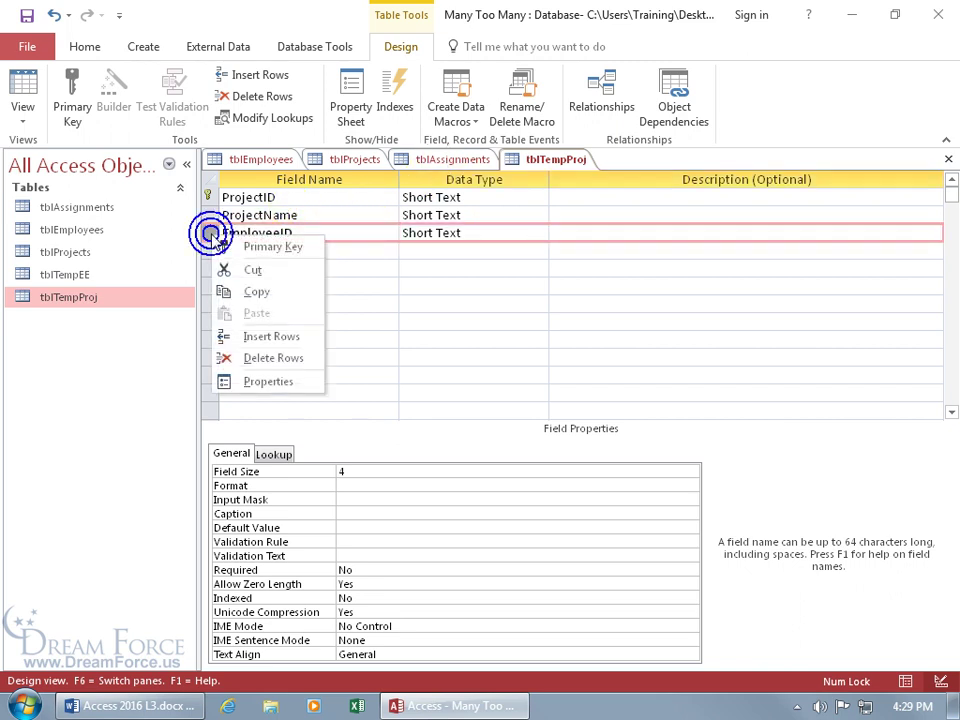
{"action": "left_click", "coordinate": [258, 357]}
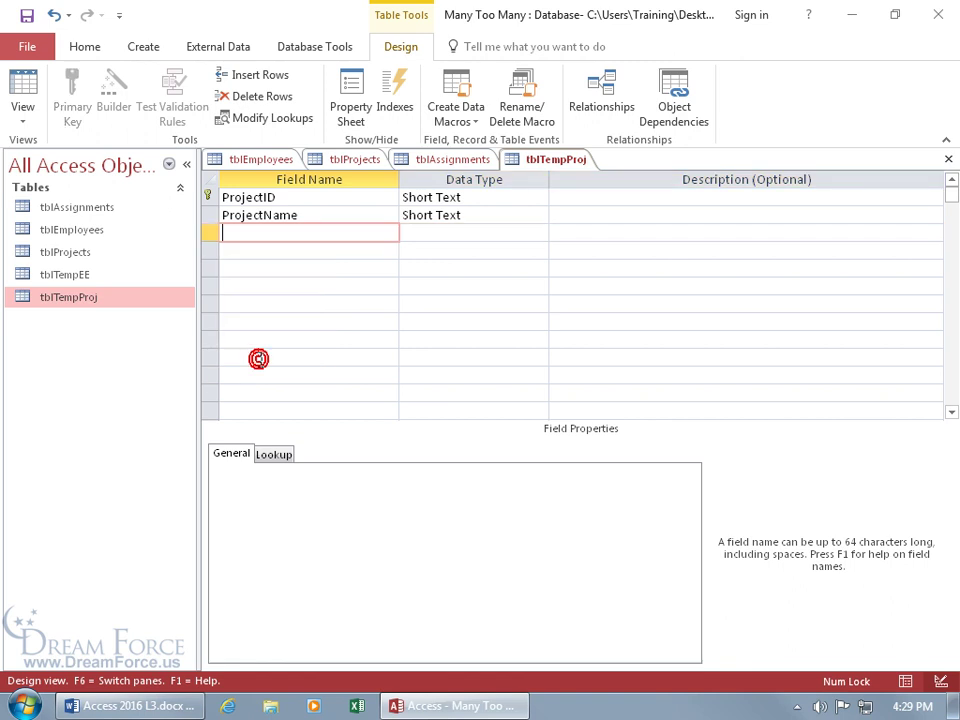
{"action": "left_click", "coordinate": [26, 22]}
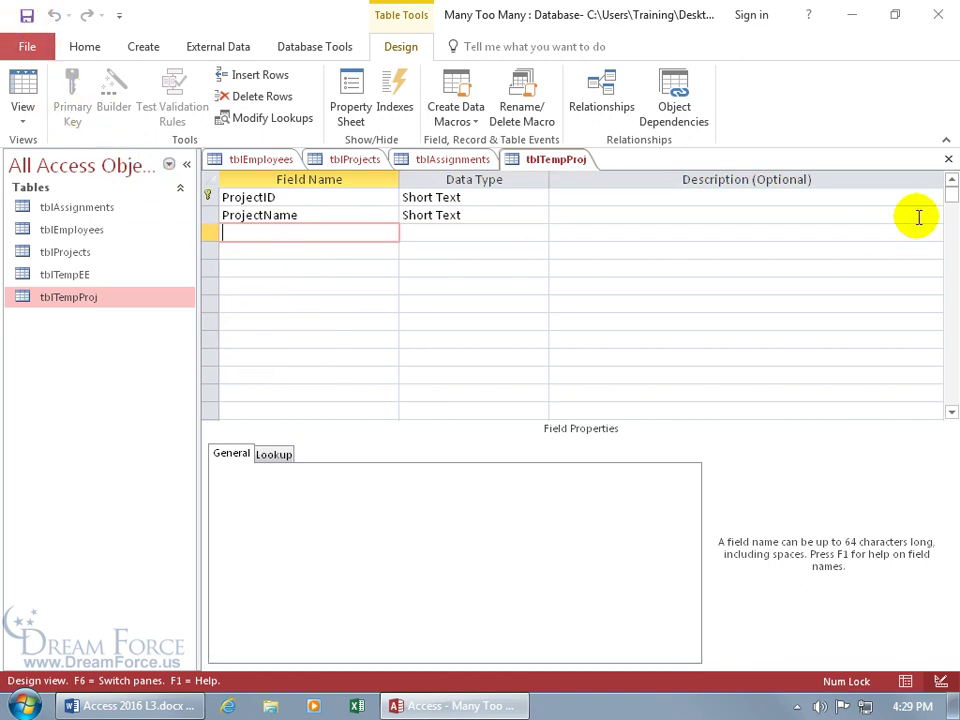
{"action": "left_click", "coordinate": [948, 162]}
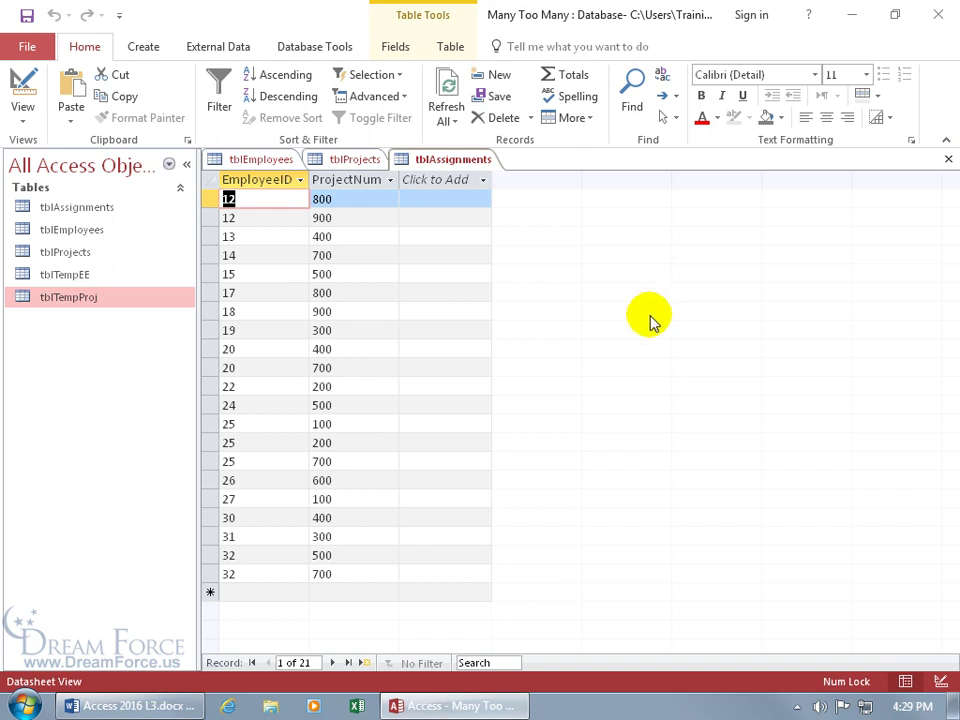
Step: Build a new query on tblEmployees with EmployeeID, Last and First, and preview its results
{"action": "left_click", "coordinate": [68, 274]}
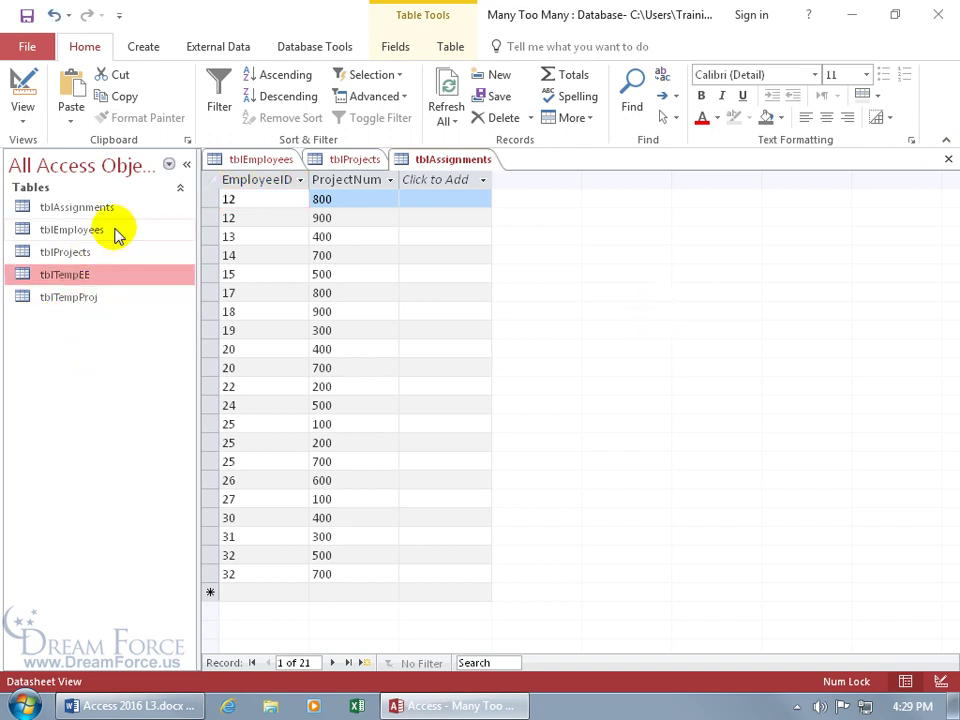
{"action": "left_click", "coordinate": [146, 50]}
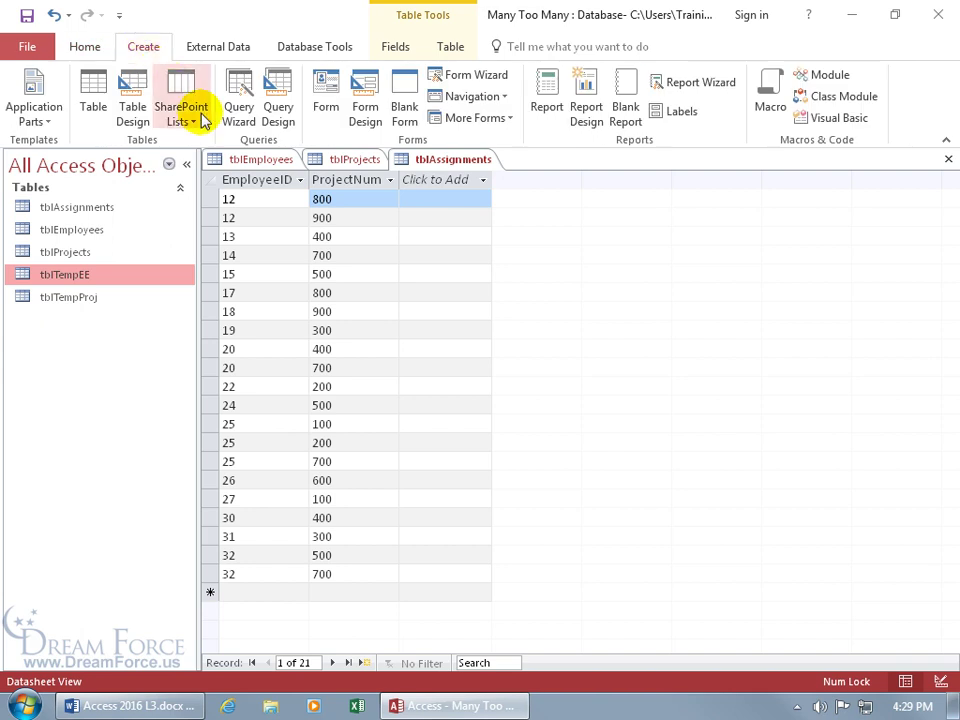
{"action": "left_click", "coordinate": [282, 115]}
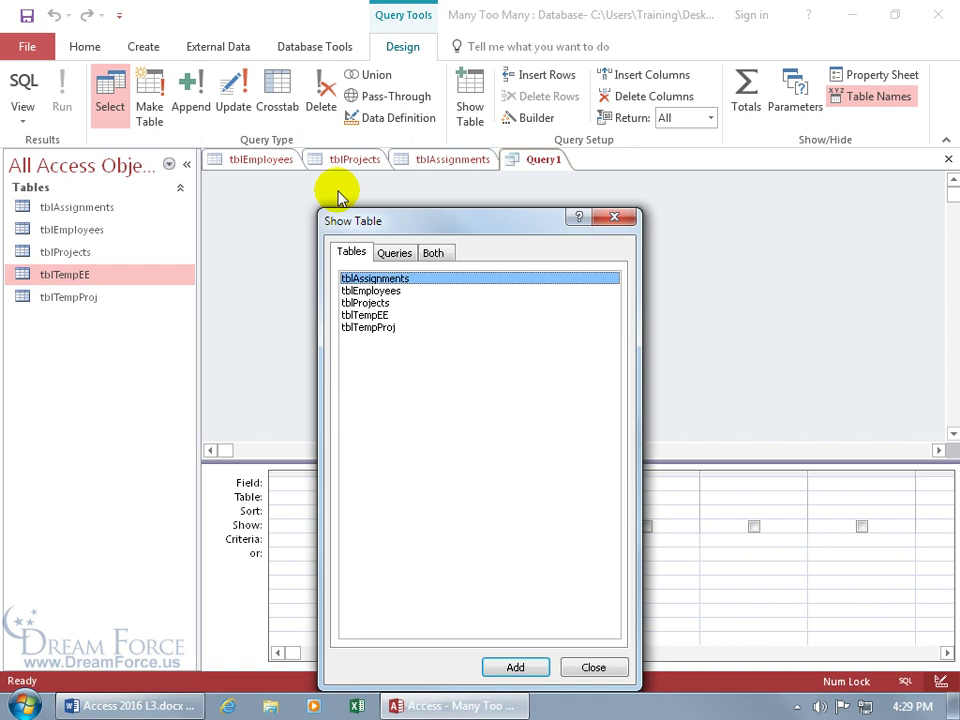
{"action": "double_click", "coordinate": [368, 291]}
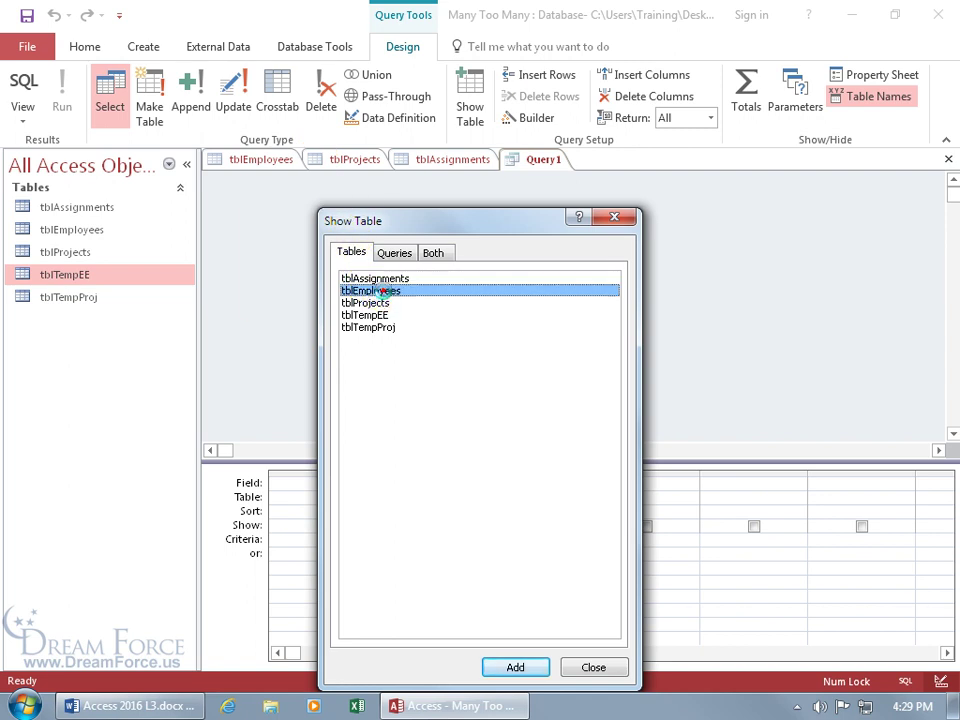
{"action": "left_click", "coordinate": [615, 219]}
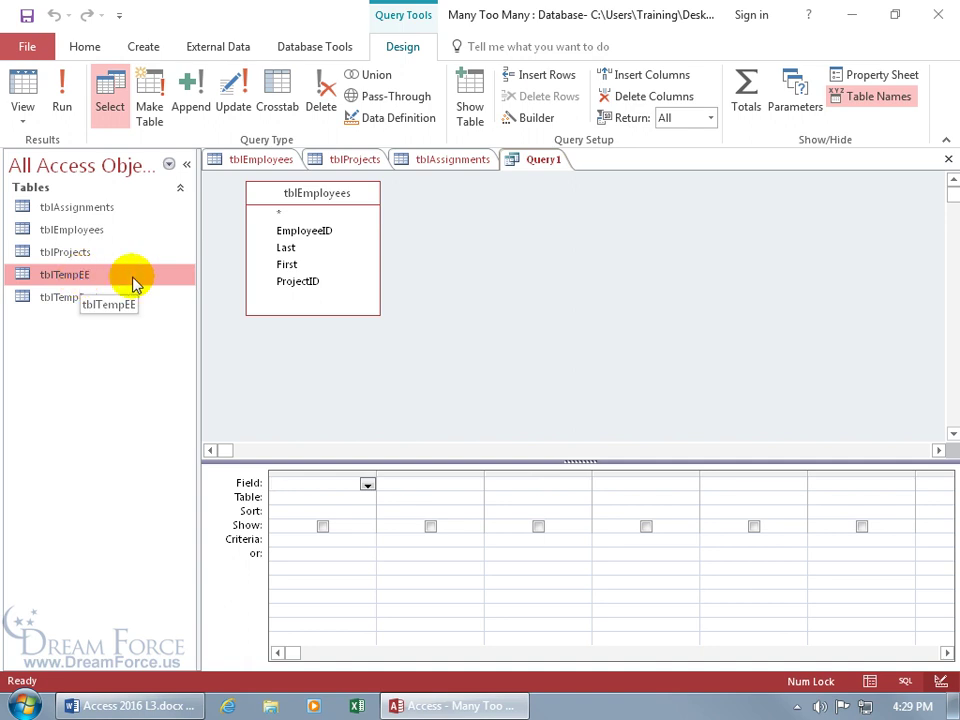
{"action": "double_click", "coordinate": [327, 231]}
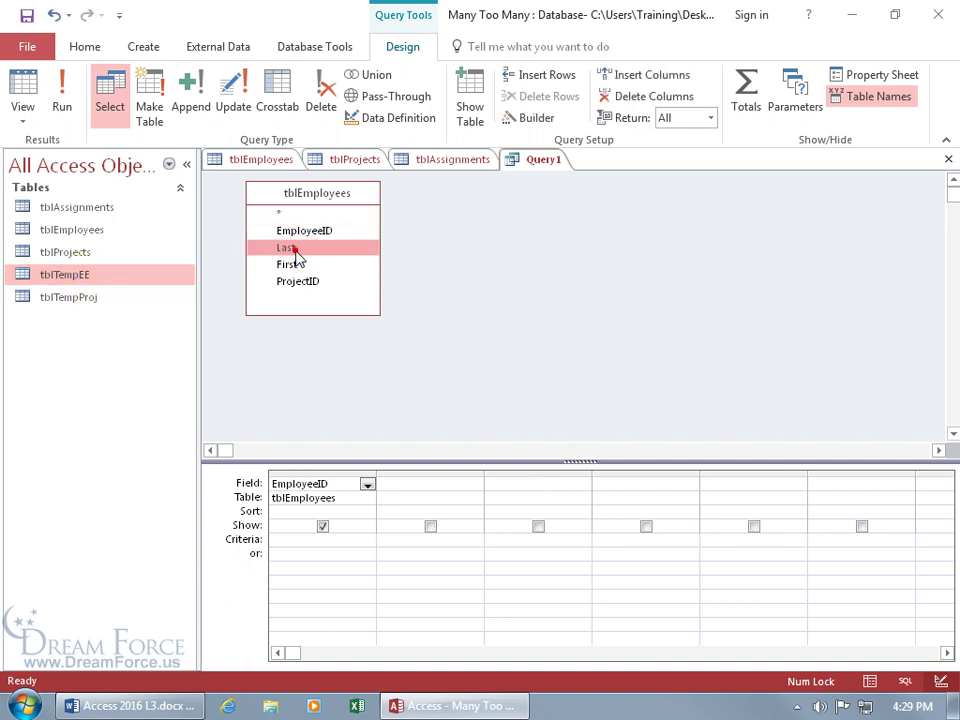
{"action": "double_click", "coordinate": [294, 250]}
{"action": "double_click", "coordinate": [290, 265]}
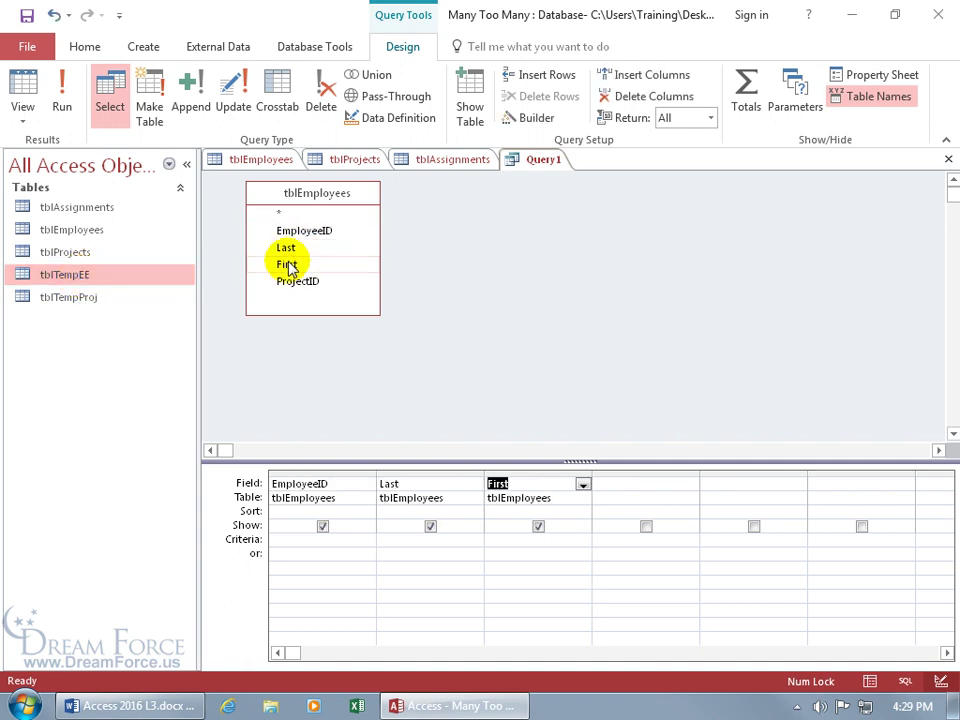
{"action": "left_click", "coordinate": [17, 88]}
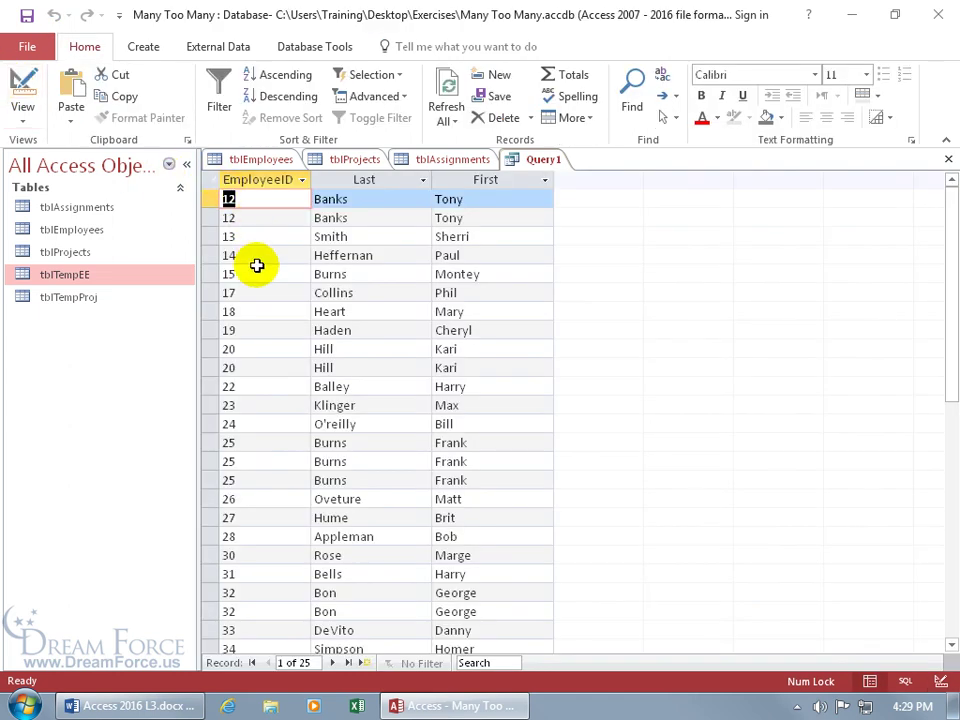
{"action": "left_click", "coordinate": [38, 88]}
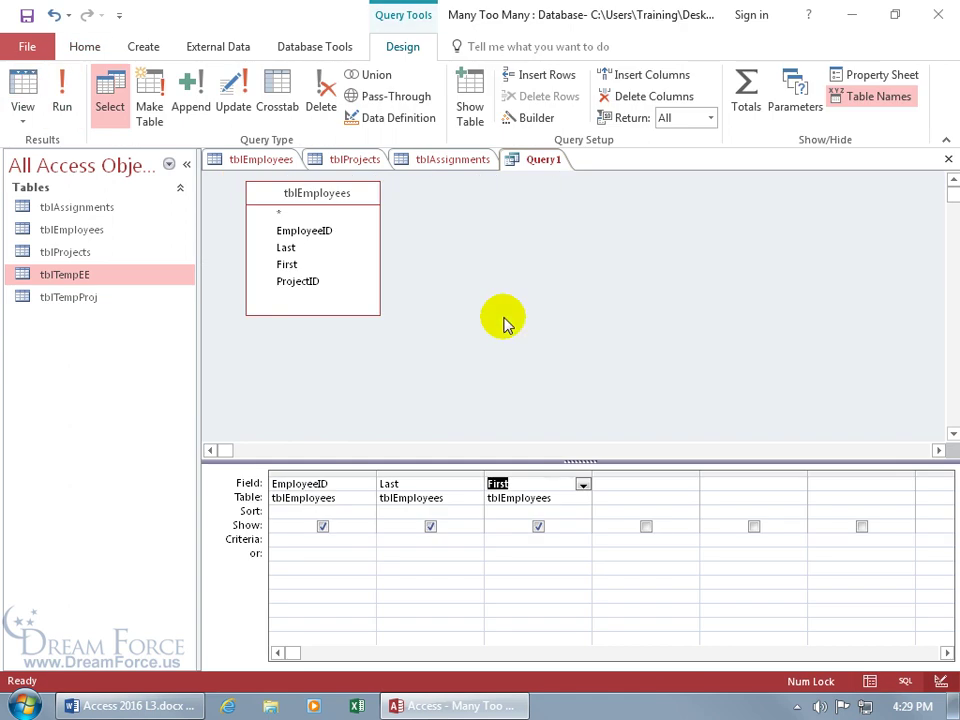
Step: Make it an append query into tblTempEE and run it, accepting 25 rows despite key violations
{"action": "left_click", "coordinate": [191, 105]}
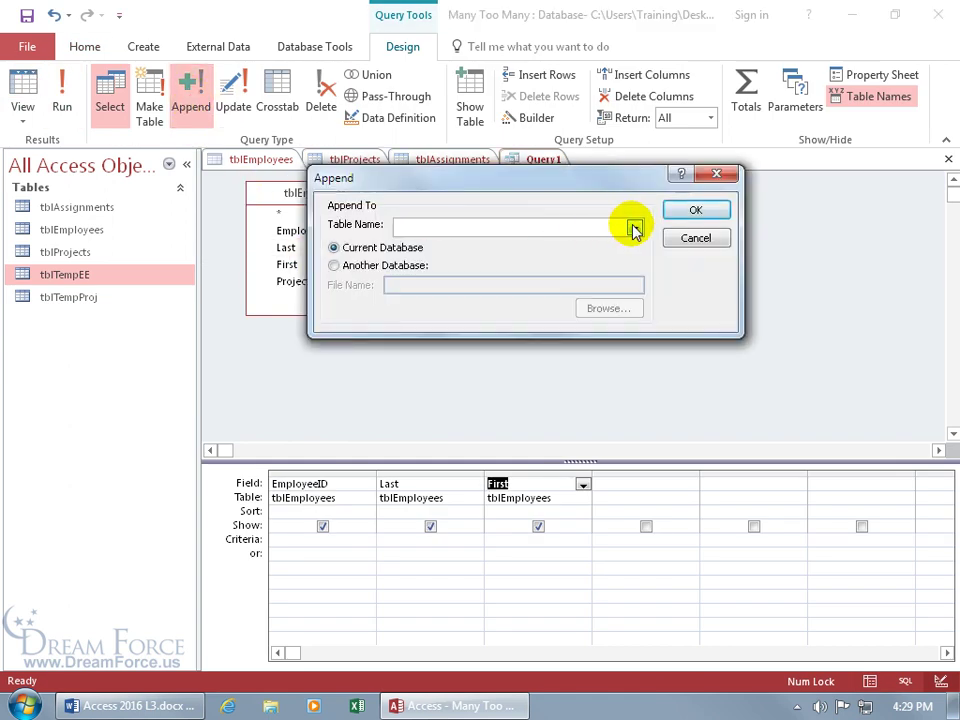
{"action": "left_click", "coordinate": [634, 229]}
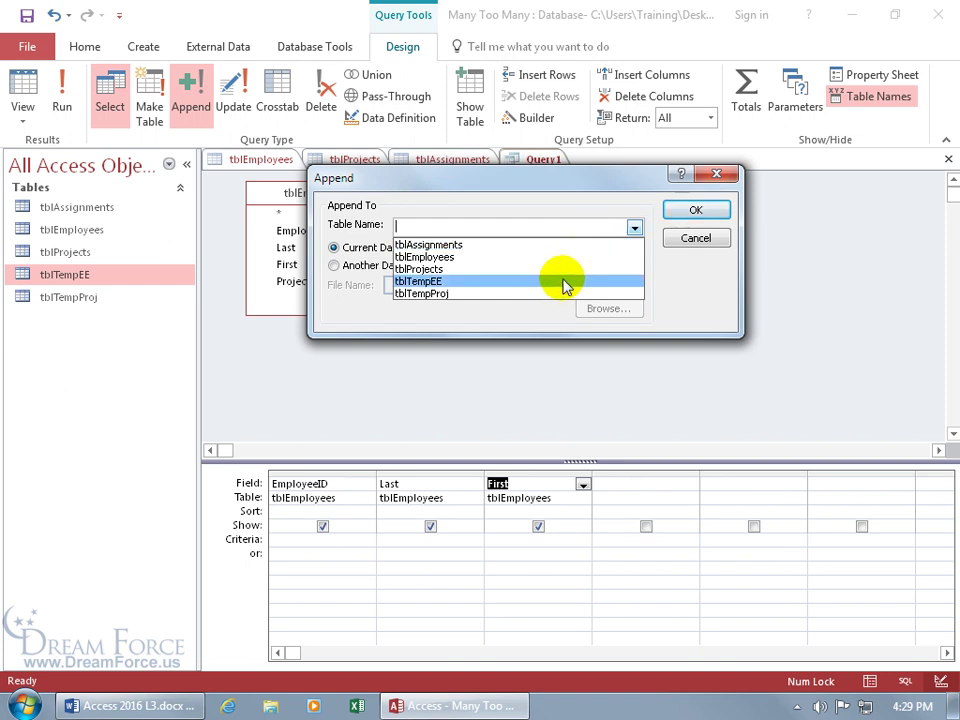
{"action": "left_click", "coordinate": [563, 283]}
{"action": "left_click", "coordinate": [677, 210]}
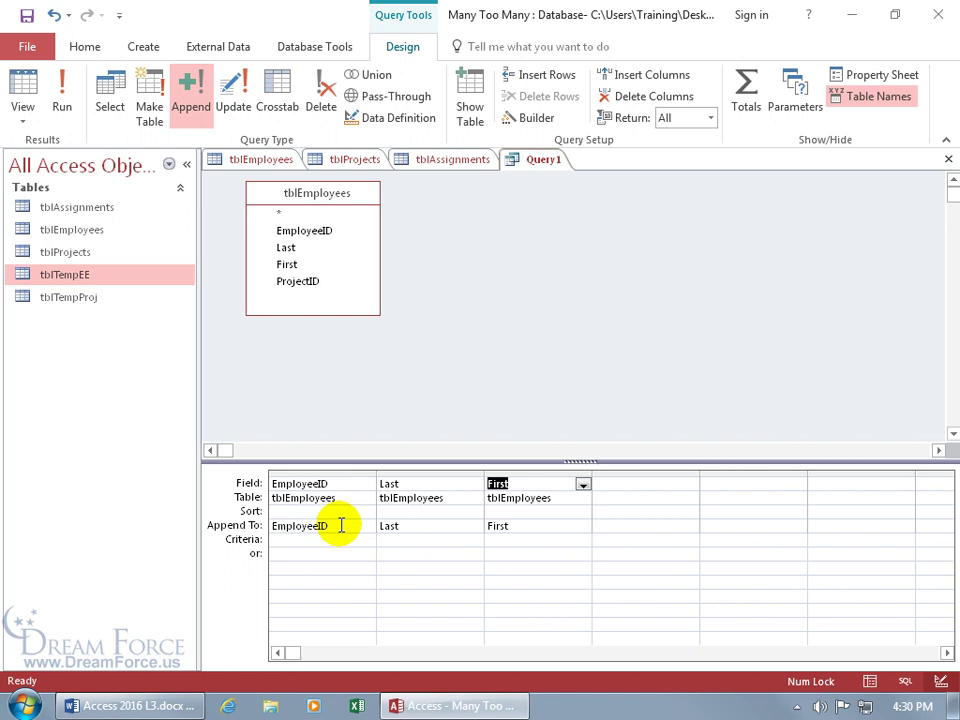
{"action": "left_click", "coordinate": [62, 92]}
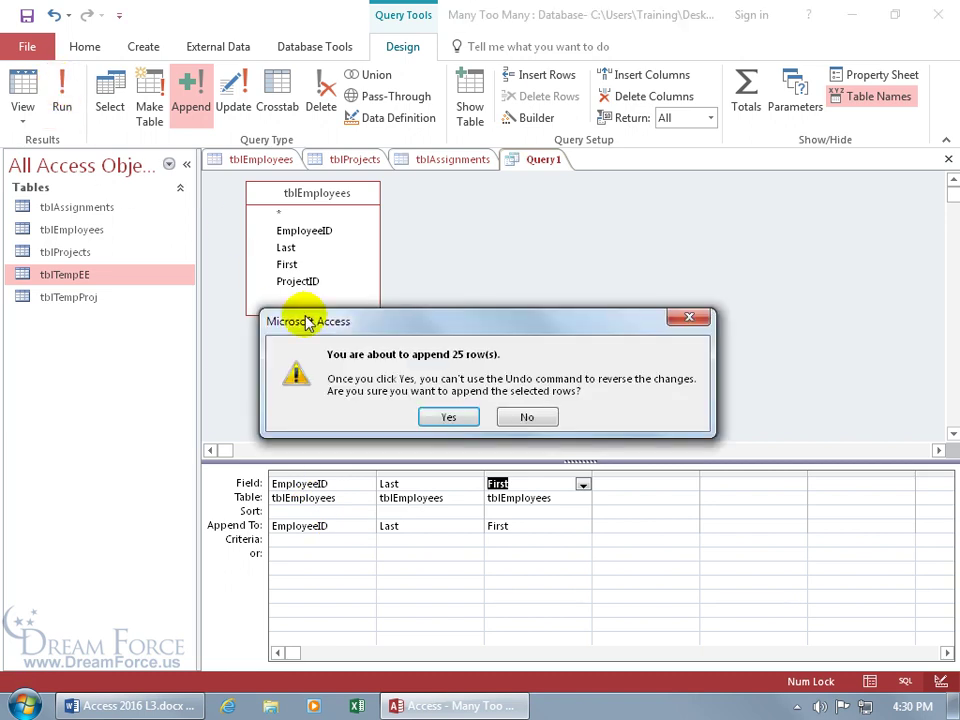
{"action": "left_click", "coordinate": [453, 418]}
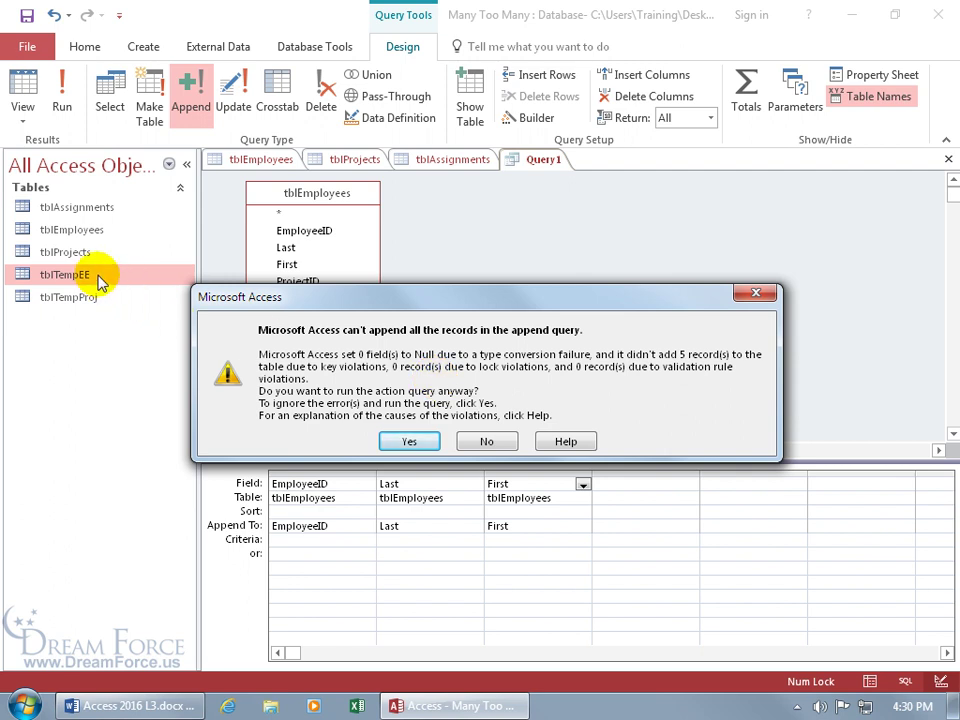
{"action": "left_click", "coordinate": [408, 443]}
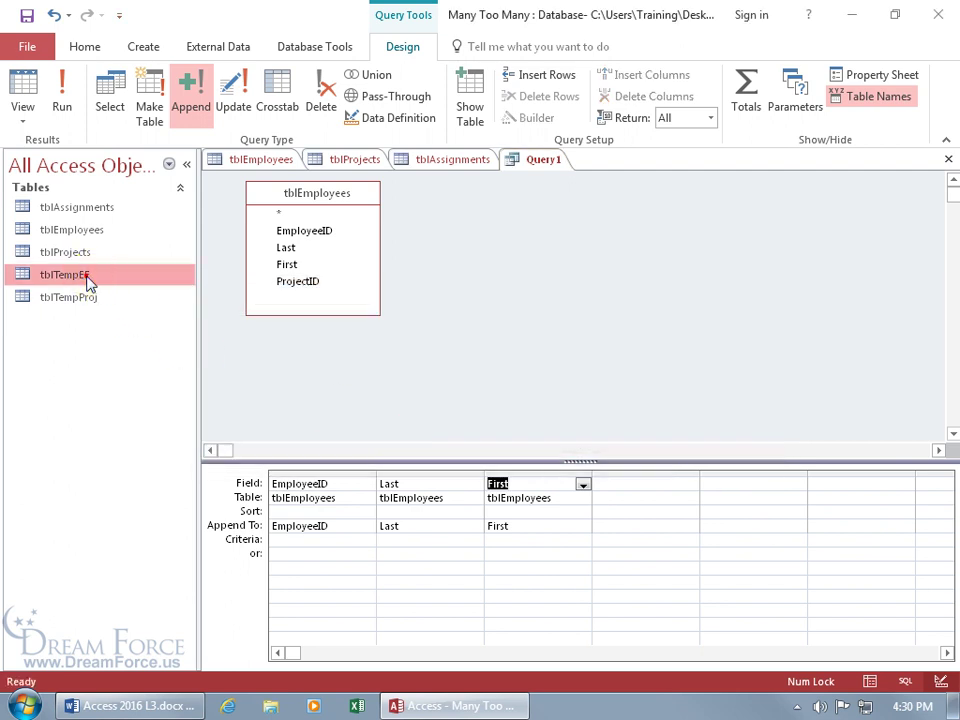
Step: Check tblTempEE holds 20 employees, then close it and discard Query1 without saving
{"action": "double_click", "coordinate": [66, 274]}
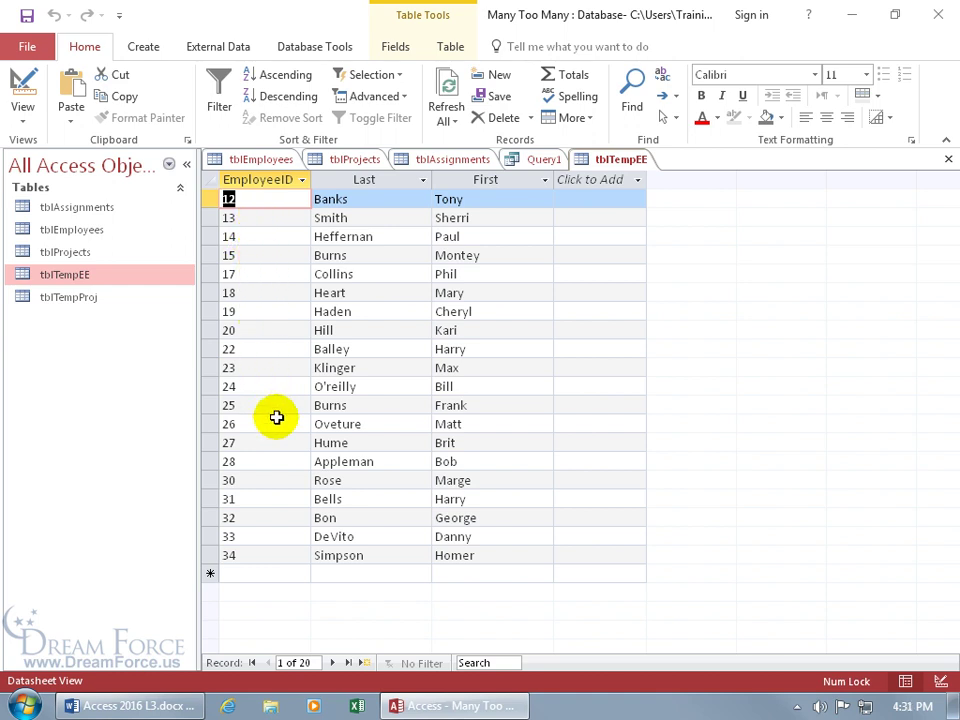
{"action": "left_click", "coordinate": [946, 158]}
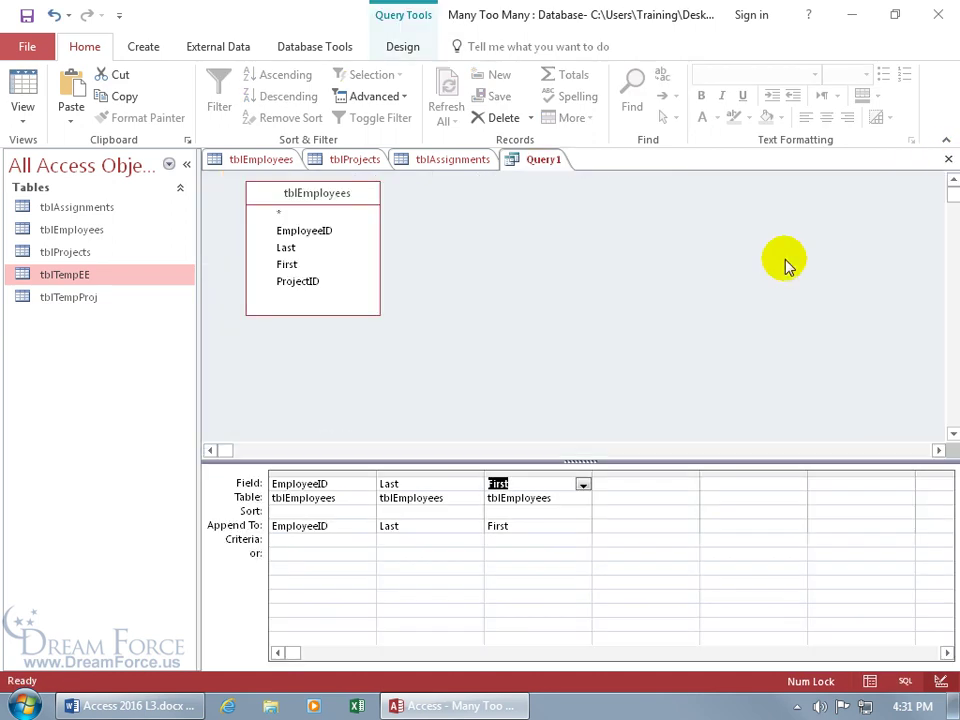
{"action": "left_click", "coordinate": [948, 159]}
{"action": "left_click", "coordinate": [504, 407]}
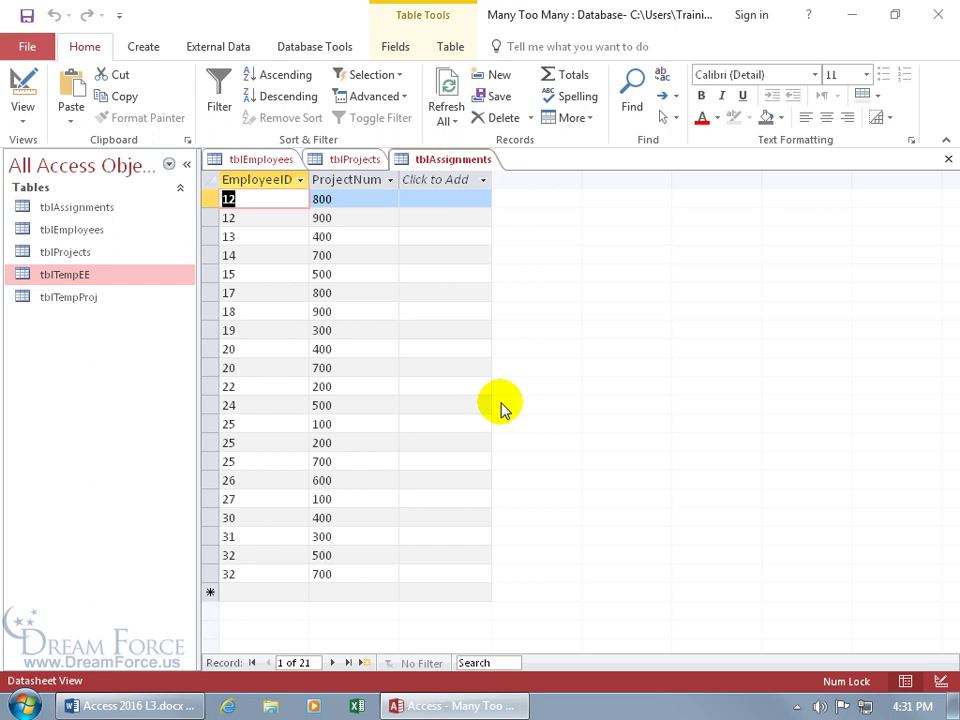
Step: Create a new query on tblProjects containing ProjectID and ProjectName
{"action": "left_click", "coordinate": [146, 50]}
{"action": "left_click", "coordinate": [268, 118]}
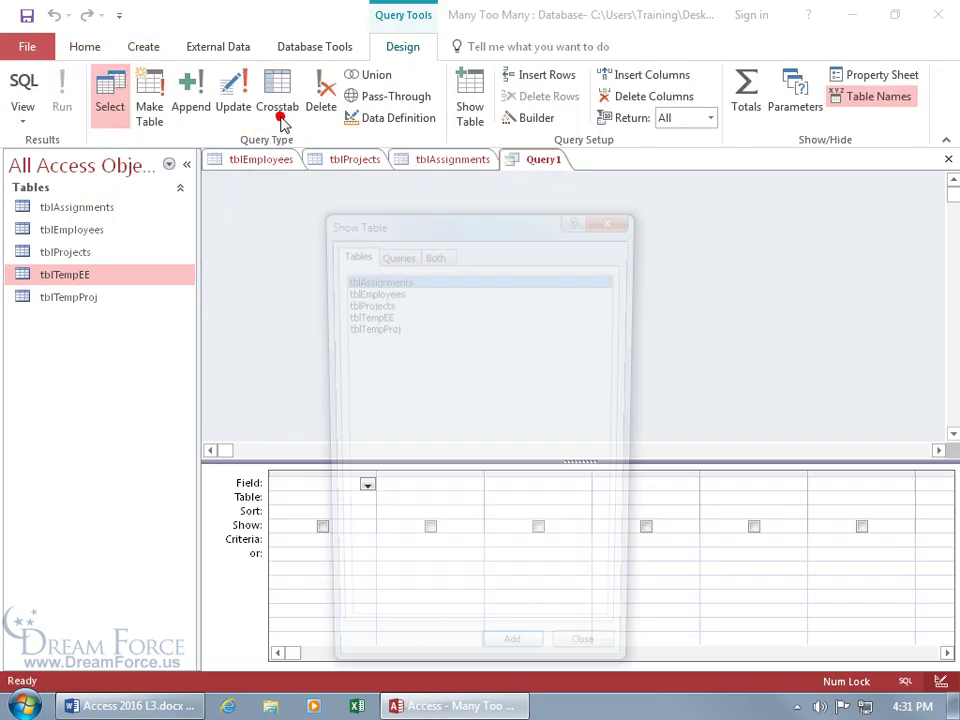
{"action": "double_click", "coordinate": [386, 303]}
{"action": "left_click", "coordinate": [614, 217]}
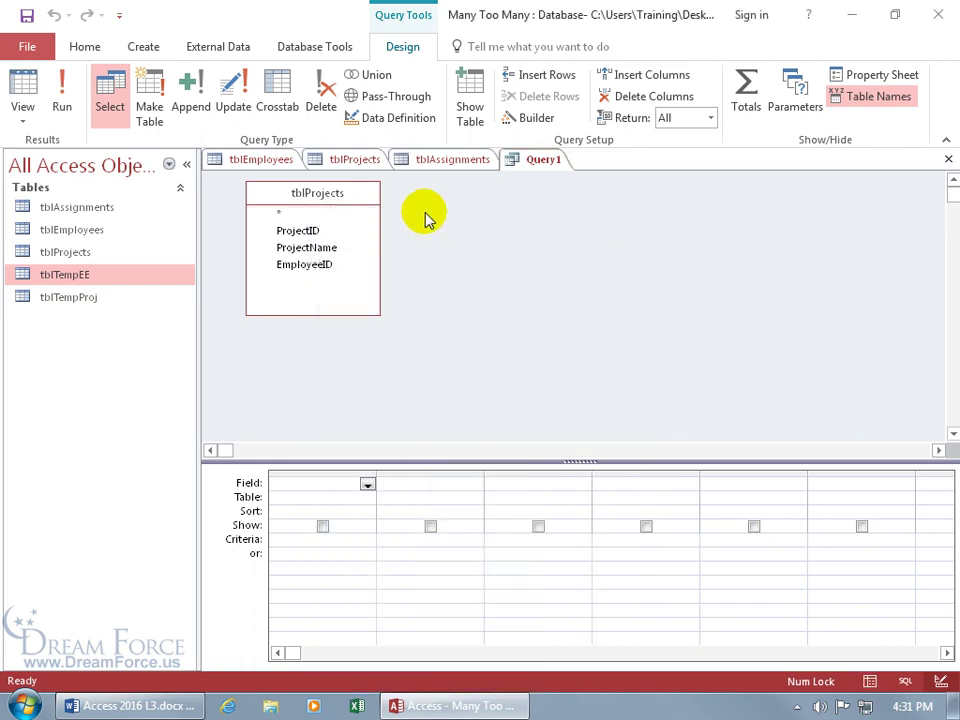
{"action": "double_click", "coordinate": [310, 231]}
{"action": "double_click", "coordinate": [308, 248]}
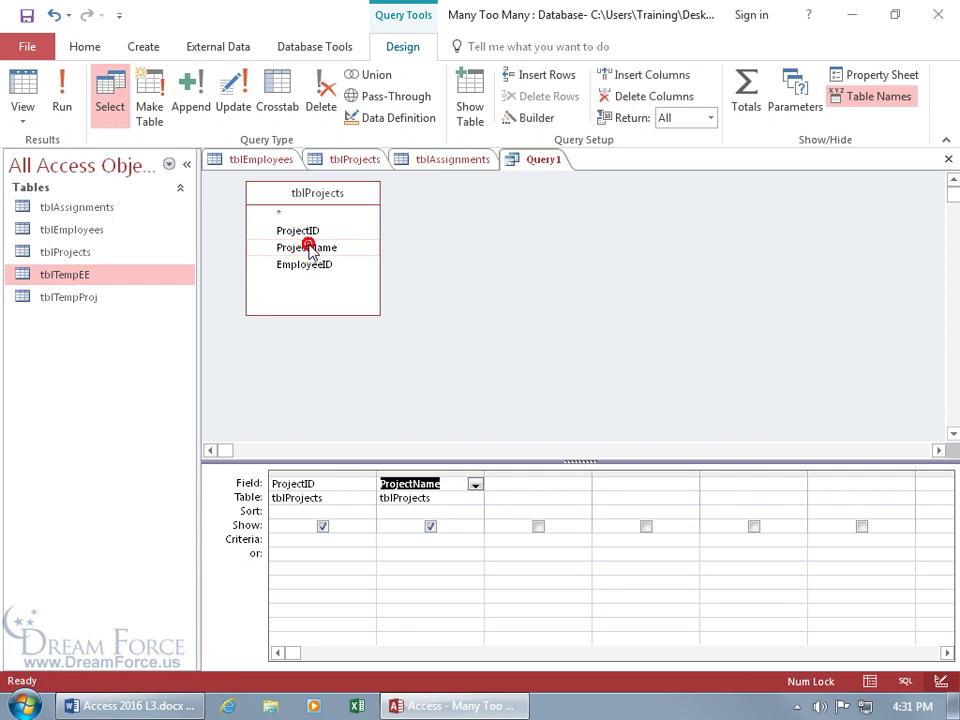
Step: Make it an append query into tblTempProj and run it, accepting 21 rows despite key violations
{"action": "left_click", "coordinate": [192, 103]}
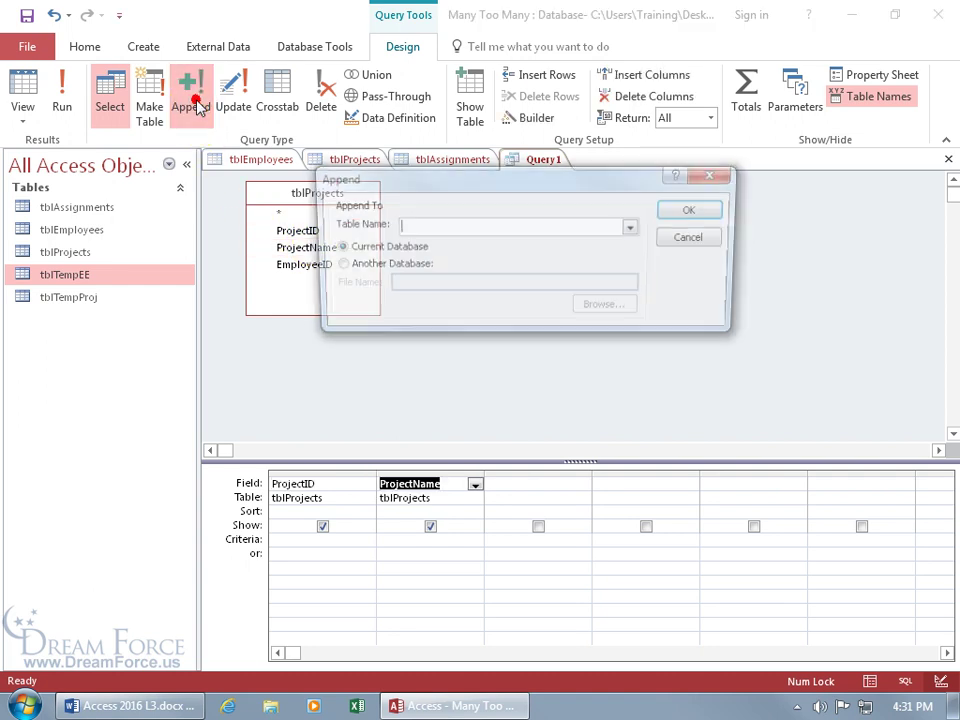
{"action": "left_click", "coordinate": [634, 227]}
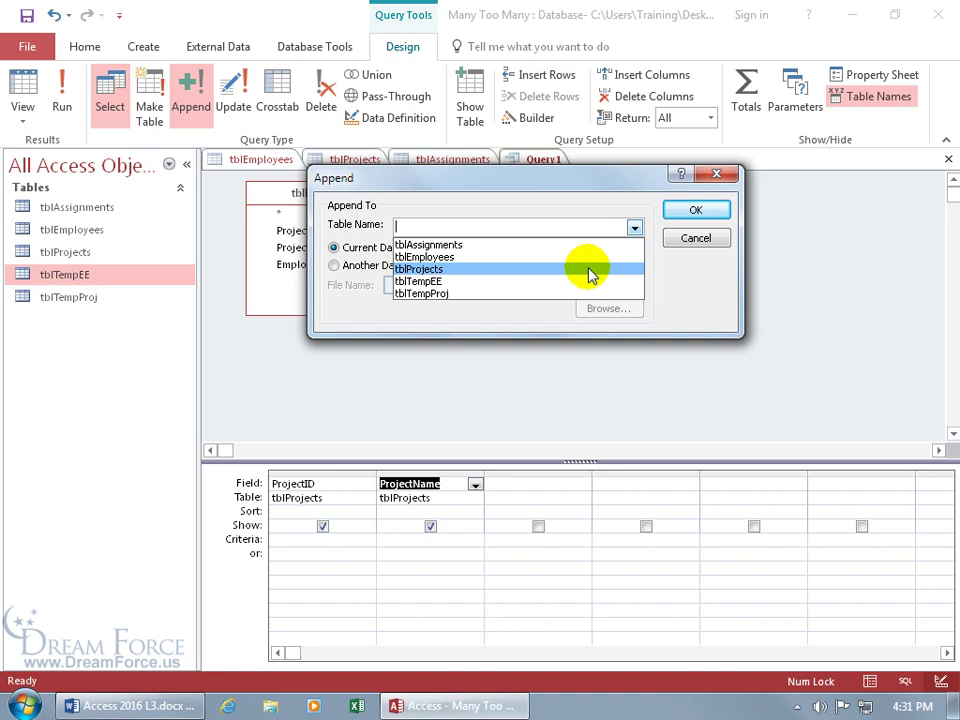
{"action": "left_click", "coordinate": [564, 293]}
{"action": "left_click", "coordinate": [697, 208]}
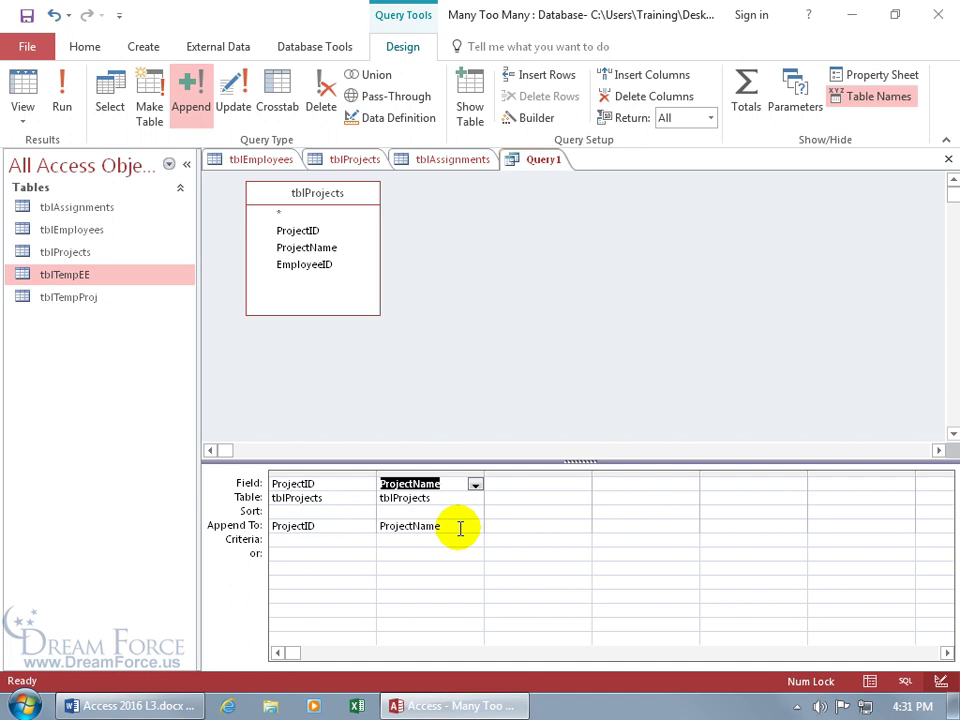
{"action": "left_click", "coordinate": [63, 90]}
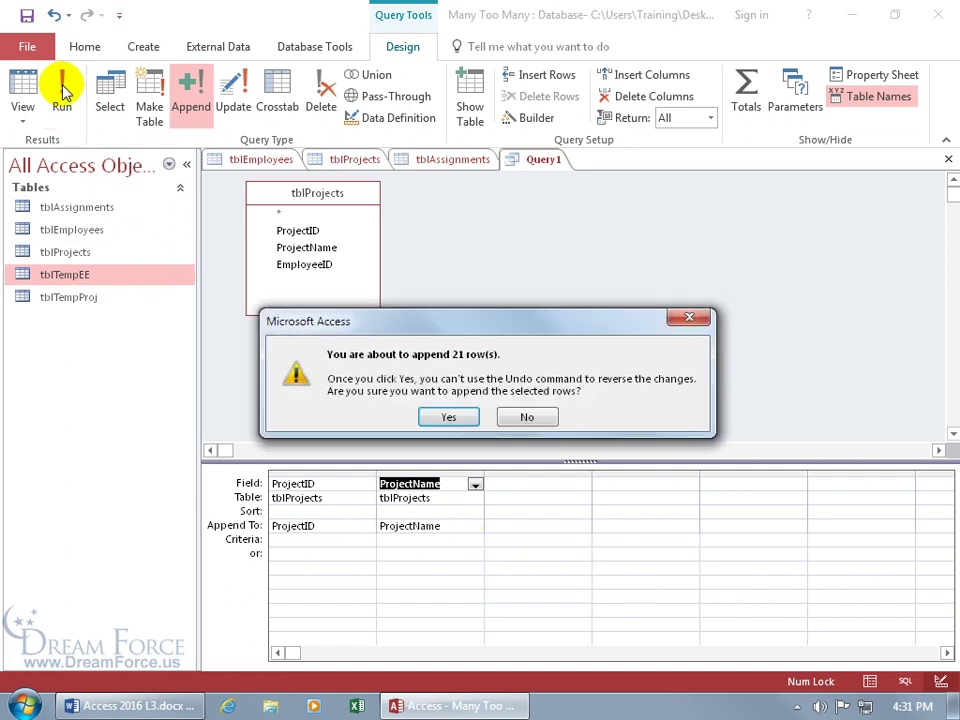
{"action": "left_click", "coordinate": [441, 414]}
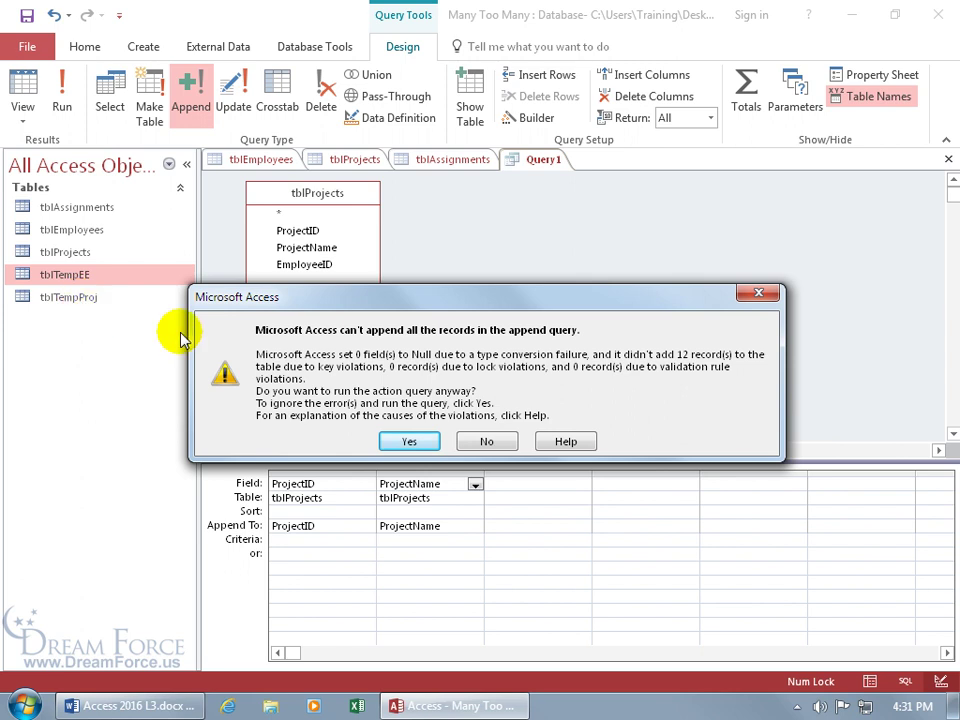
{"action": "left_click", "coordinate": [399, 439]}
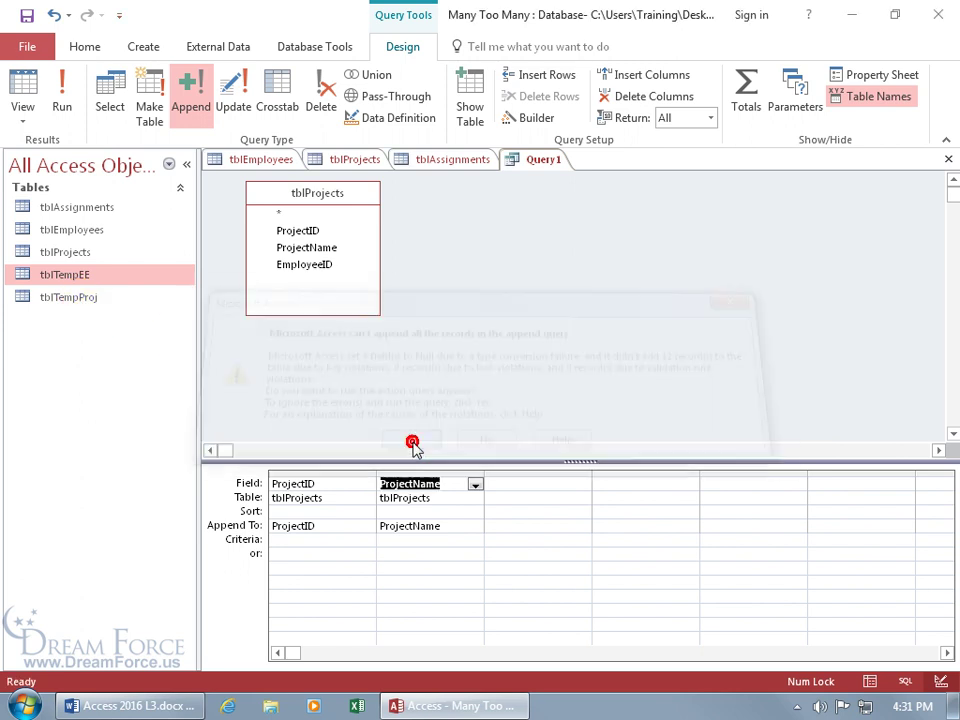
Step: Verify tblTempProj holds projects 100–900, discard Query1 unsaved, and close tblAssignments, tblProjects and tblEmployees
{"action": "double_click", "coordinate": [77, 297]}
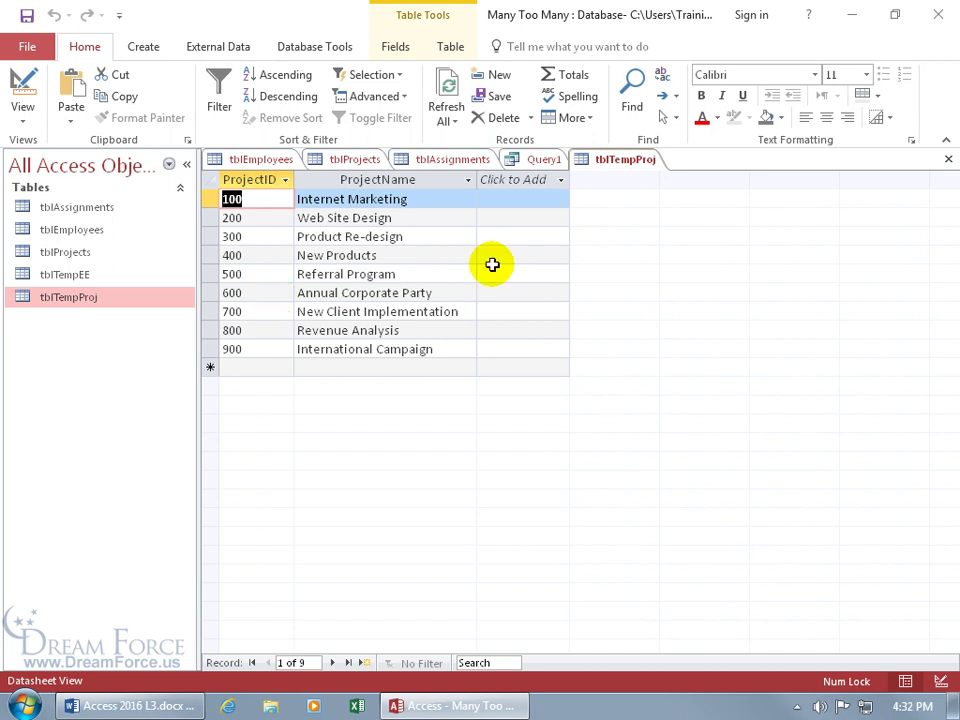
{"action": "left_click", "coordinate": [949, 162]}
{"action": "left_click", "coordinate": [949, 162]}
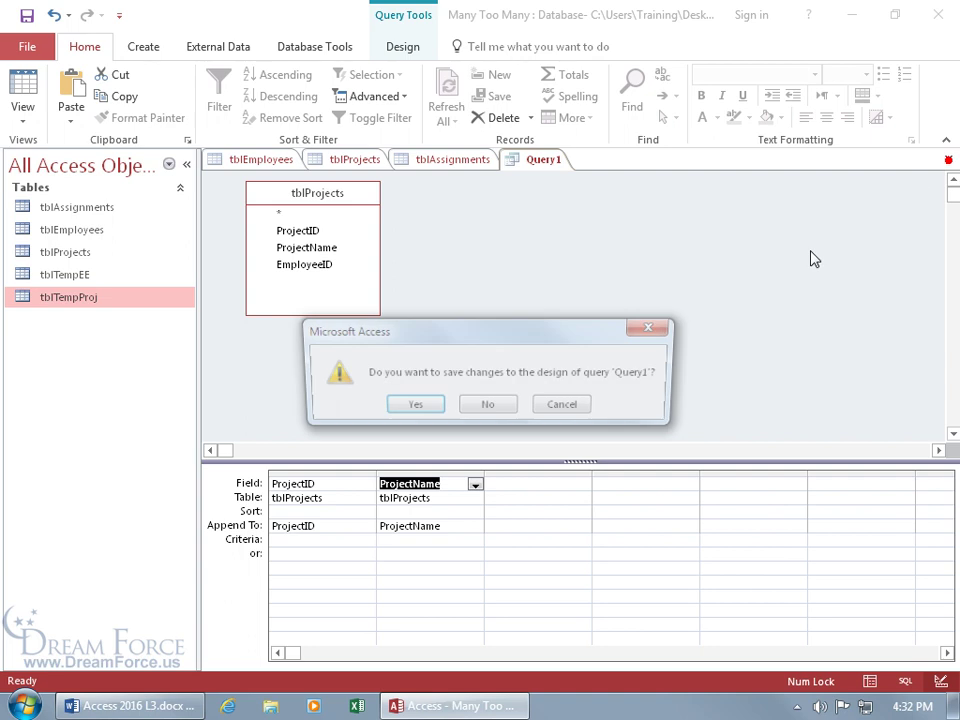
{"action": "left_click", "coordinate": [497, 404]}
{"action": "left_click", "coordinate": [950, 161]}
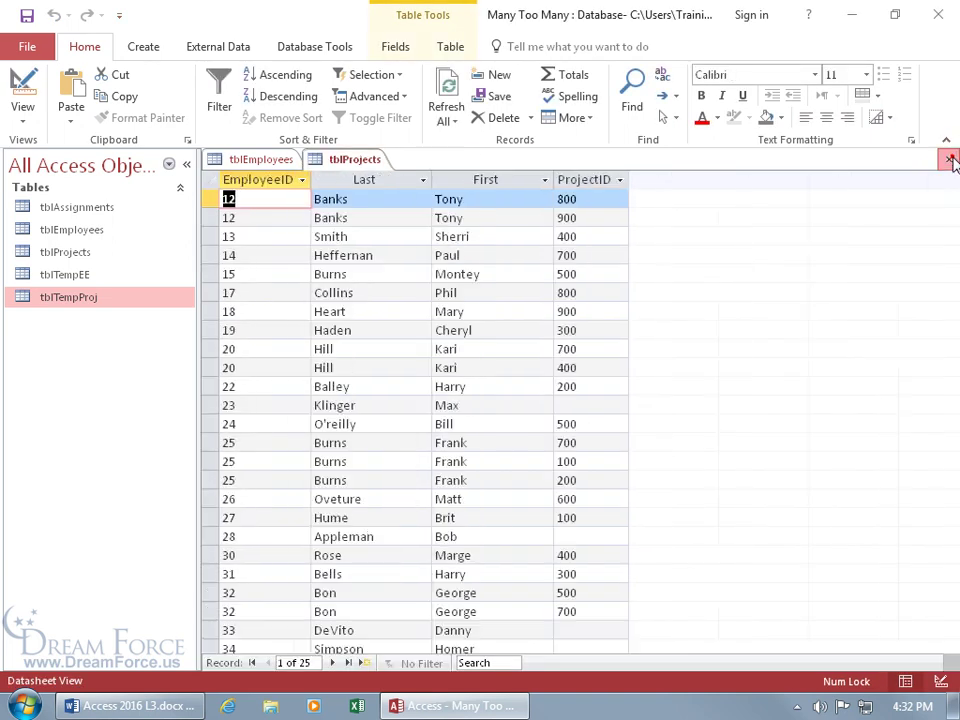
{"action": "left_click", "coordinate": [950, 161]}
{"action": "left_click", "coordinate": [950, 161]}
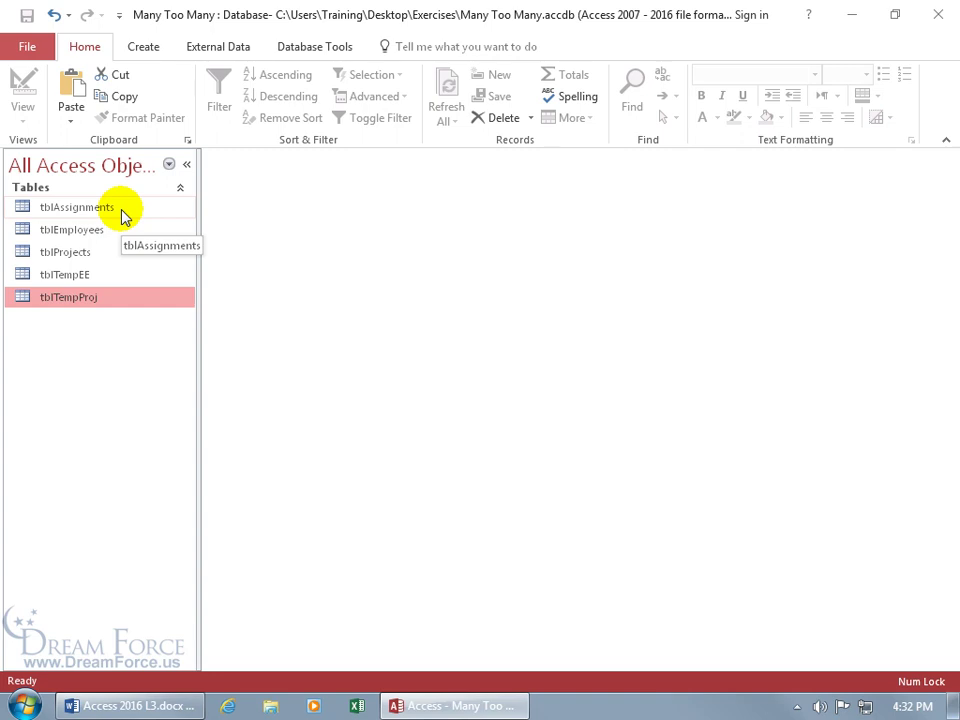
Step: Delete the tblEmployees table together with its relationships
{"action": "right_click", "coordinate": [84, 231]}
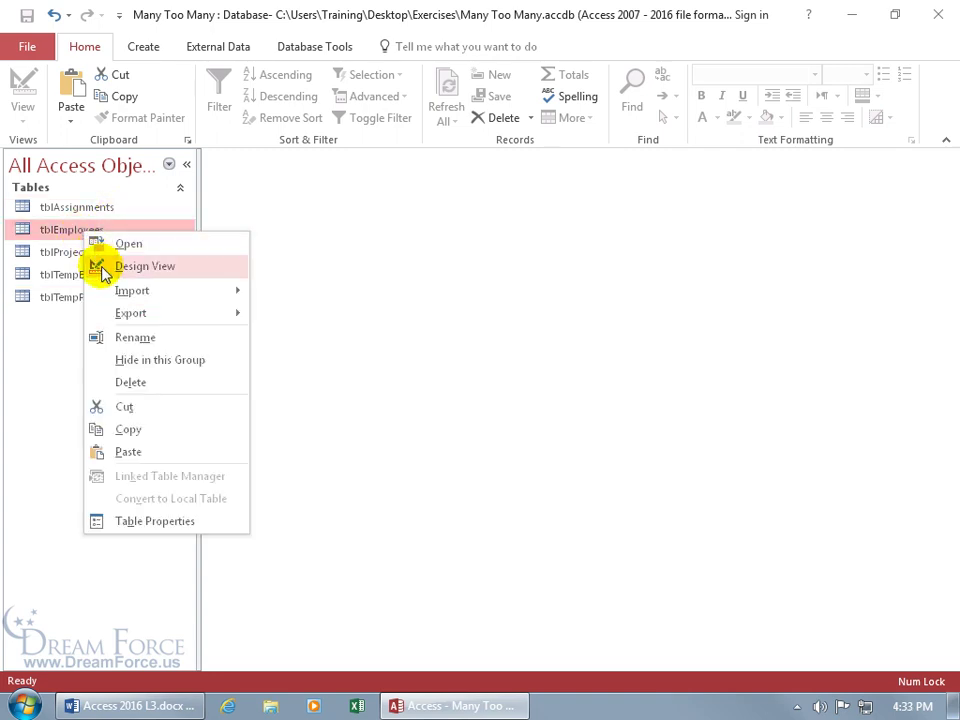
{"action": "left_click", "coordinate": [133, 383]}
{"action": "left_click", "coordinate": [406, 418]}
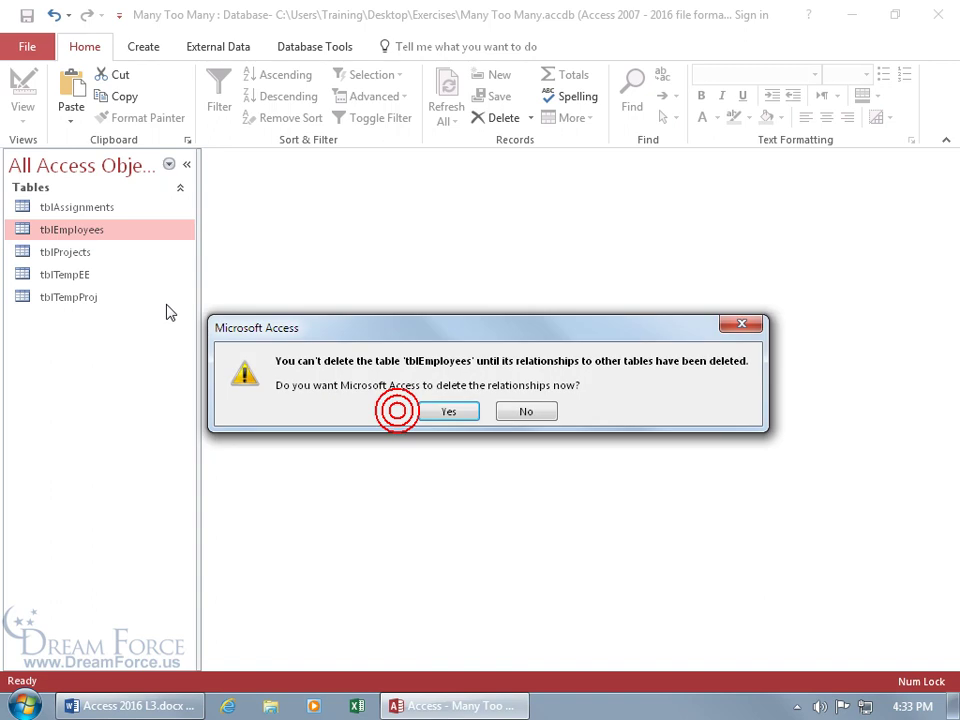
{"action": "left_click", "coordinate": [420, 414]}
Step: Delete the tblProjects table and dismiss the clipboard warning
{"action": "right_click", "coordinate": [80, 231]}
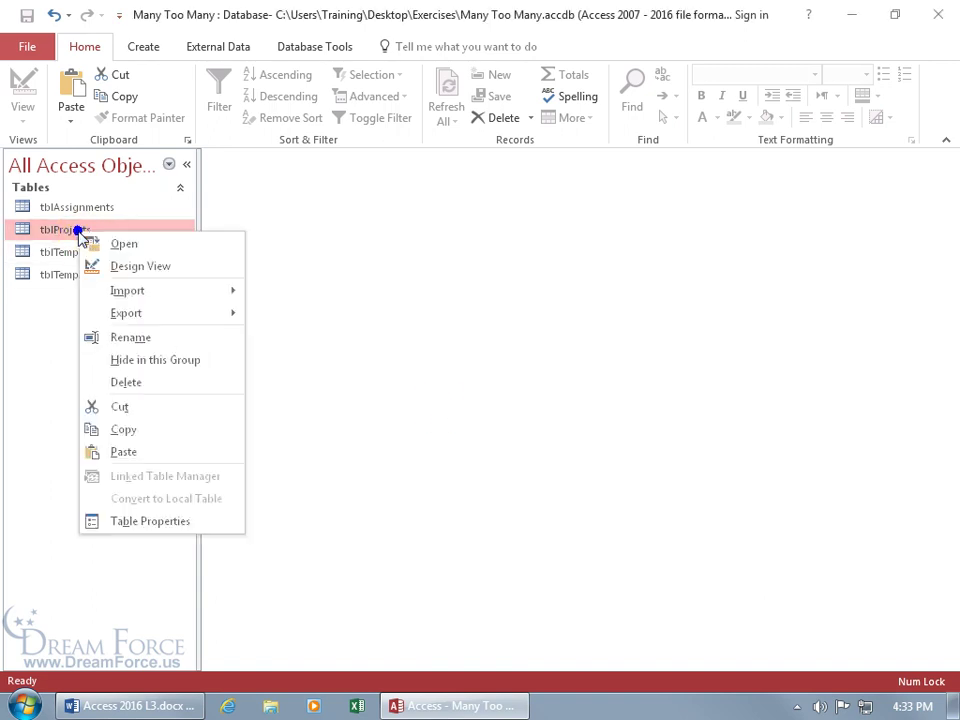
{"action": "left_click", "coordinate": [133, 380]}
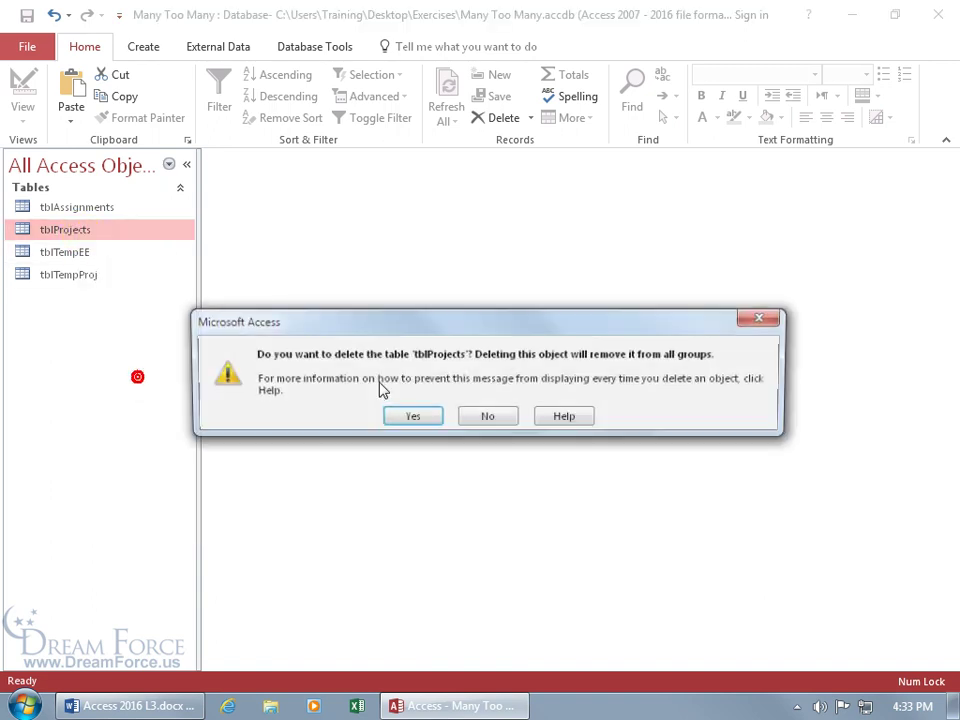
{"action": "left_click", "coordinate": [424, 418]}
{"action": "left_click", "coordinate": [440, 416]}
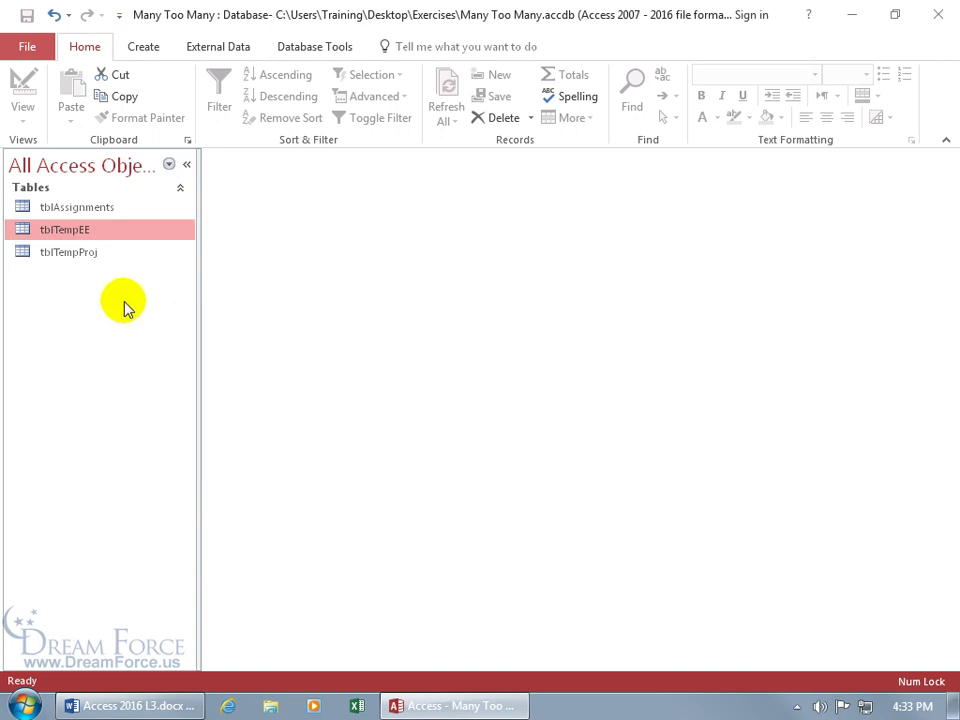
Step: Rename tblTempEE to tblEmployees
{"action": "right_click", "coordinate": [58, 236]}
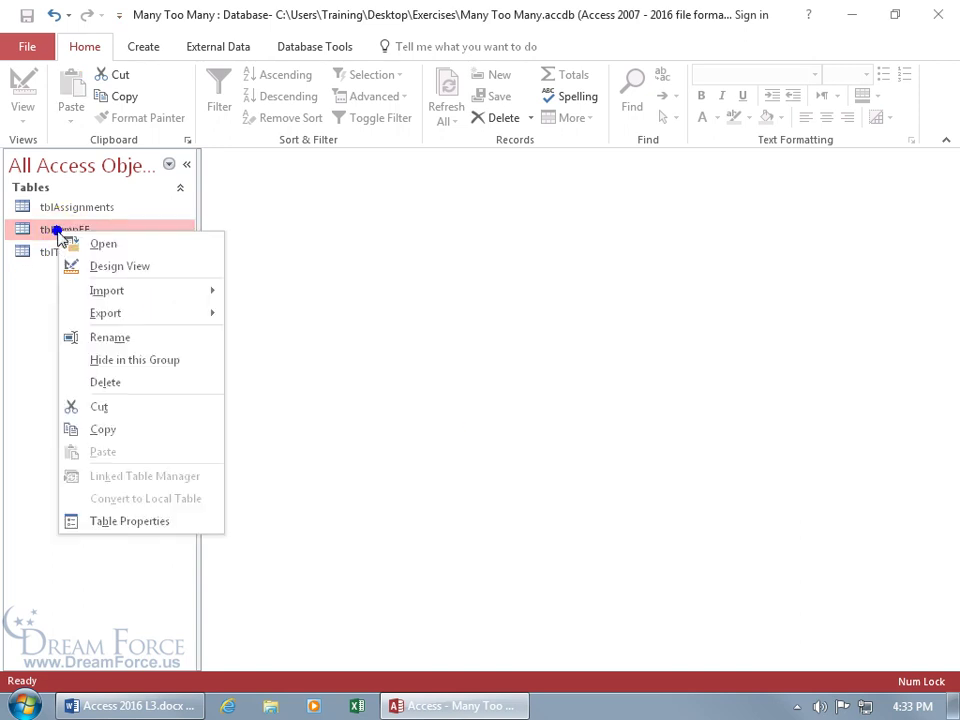
{"action": "left_click", "coordinate": [110, 338]}
{"action": "type", "text": "tblEmployees"}
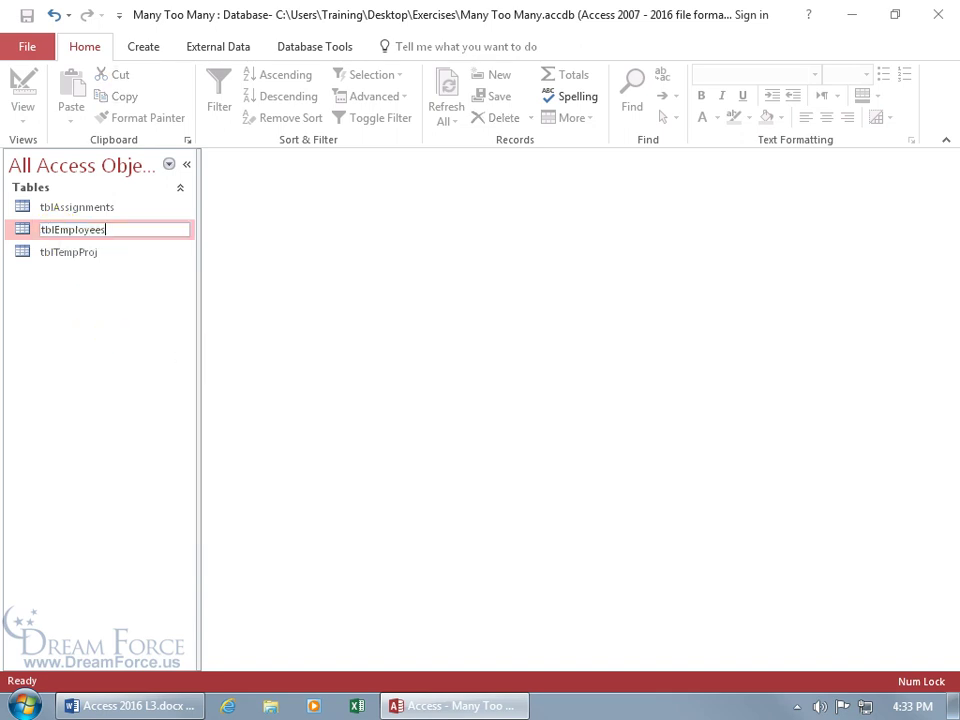
{"action": "key", "text": "Return"}
Step: Rename tblTempProj to tblProjects
{"action": "right_click", "coordinate": [74, 252]}
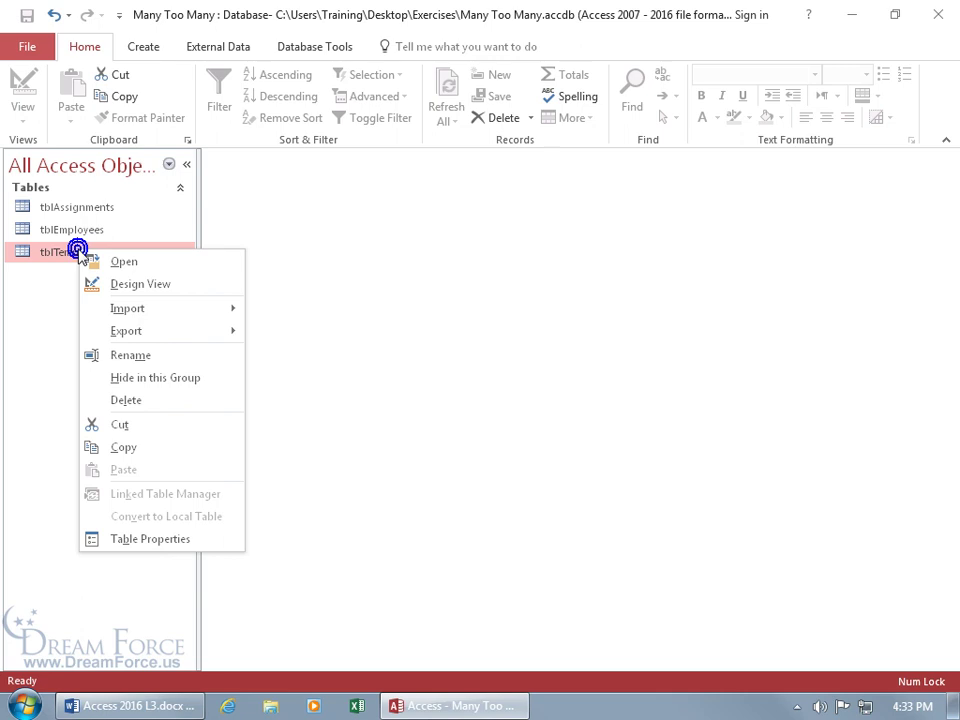
{"action": "left_click", "coordinate": [118, 353]}
{"action": "type", "text": "tblProjects"}
{"action": "key", "text": "Return"}
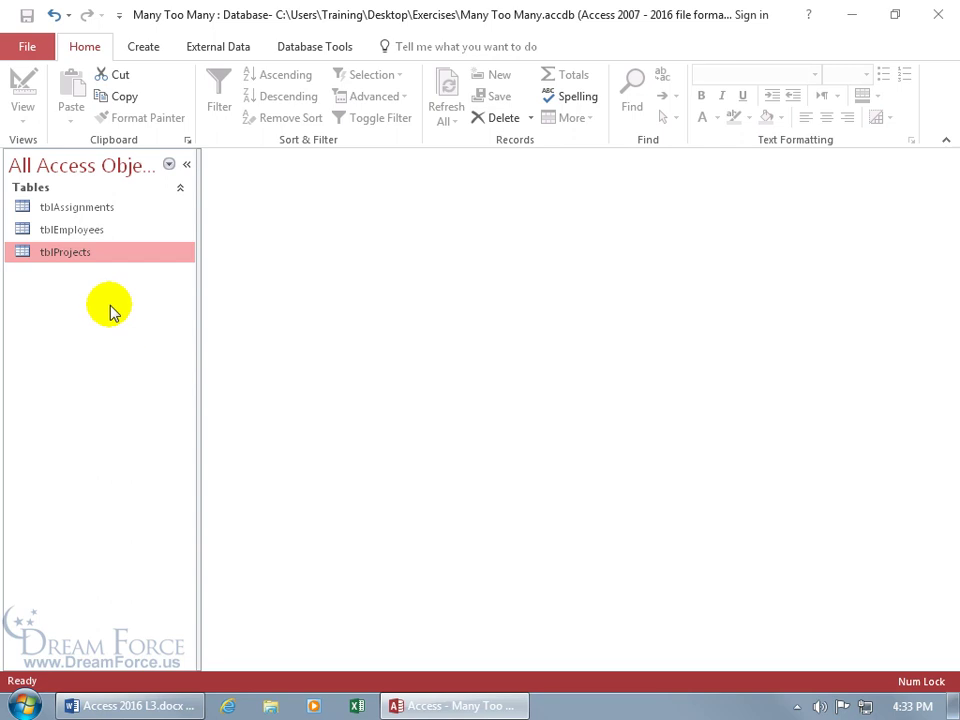
{"action": "left_click", "coordinate": [310, 47]}
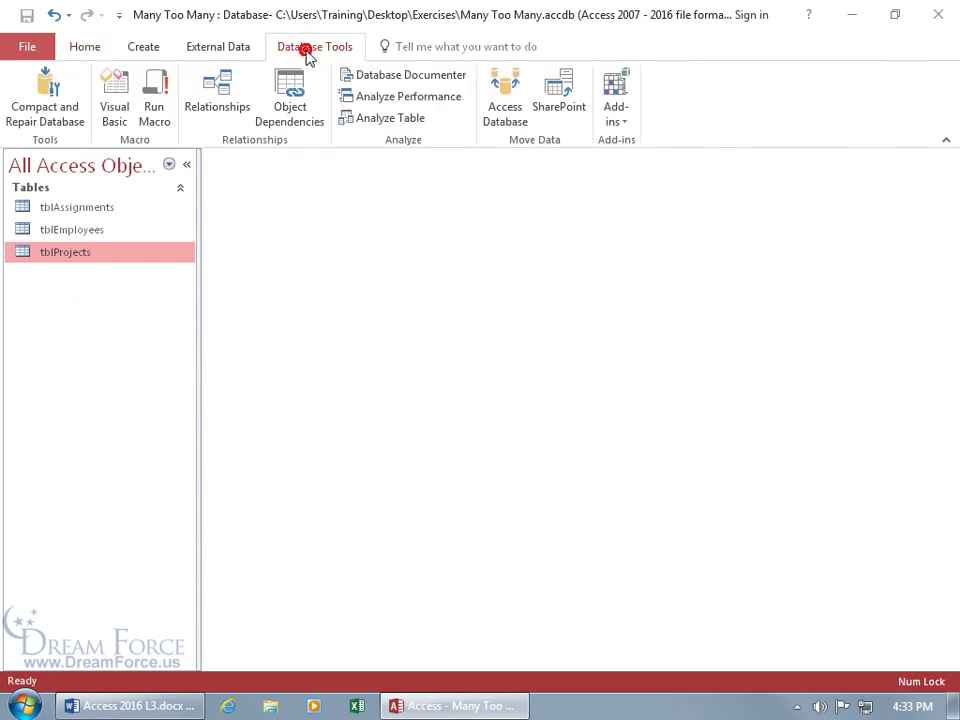
Step: Add tblAssignments to the Relationships layout, placed between tblEmployees and tblProjects
{"action": "left_click", "coordinate": [222, 105]}
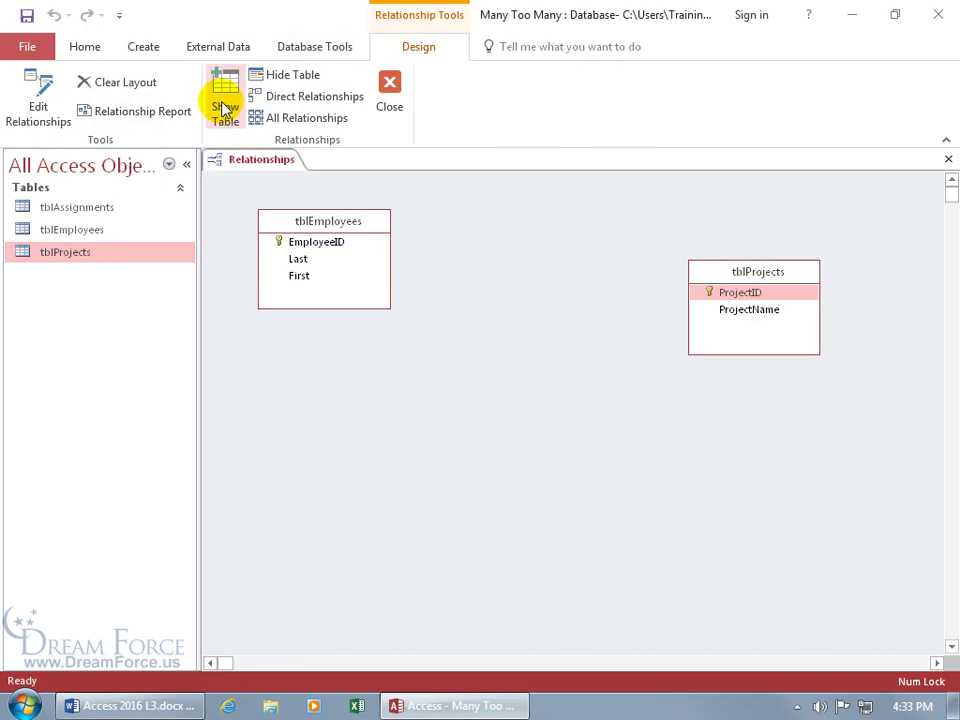
{"action": "left_click", "coordinate": [226, 110]}
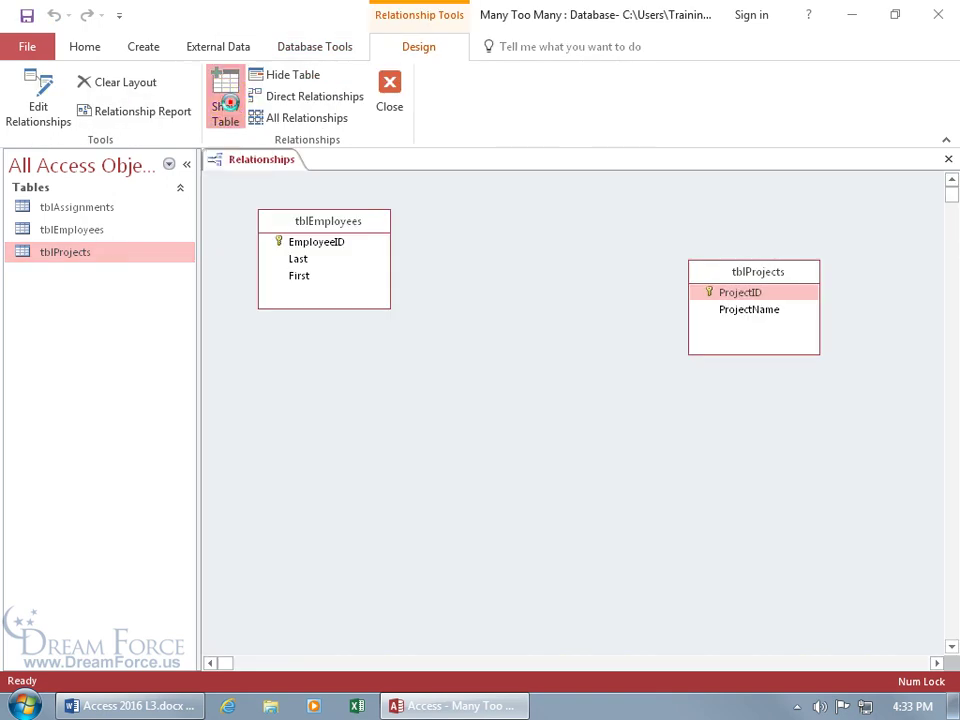
{"action": "double_click", "coordinate": [373, 140]}
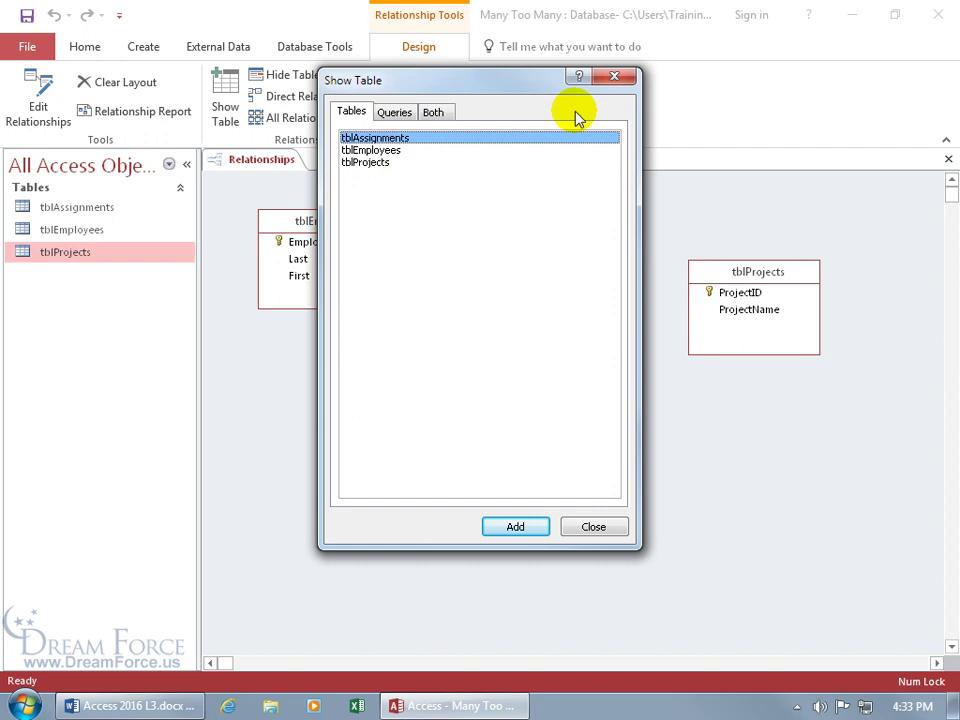
{"action": "left_click", "coordinate": [614, 77]}
{"action": "left_click_drag", "start_coordinate": [502, 194], "coordinate": [538, 258]}
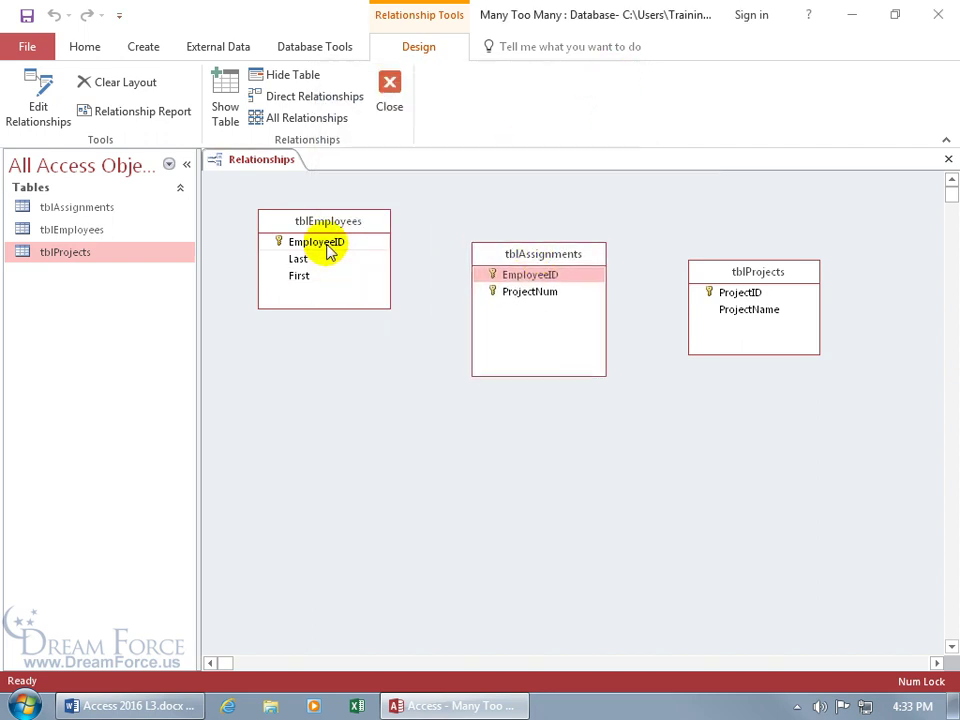
Step: Link tblEmployees.EmployeeID to tblAssignments with referential integrity, cascade updates and cascade deletes
{"action": "left_click_drag", "start_coordinate": [328, 244], "coordinate": [521, 279]}
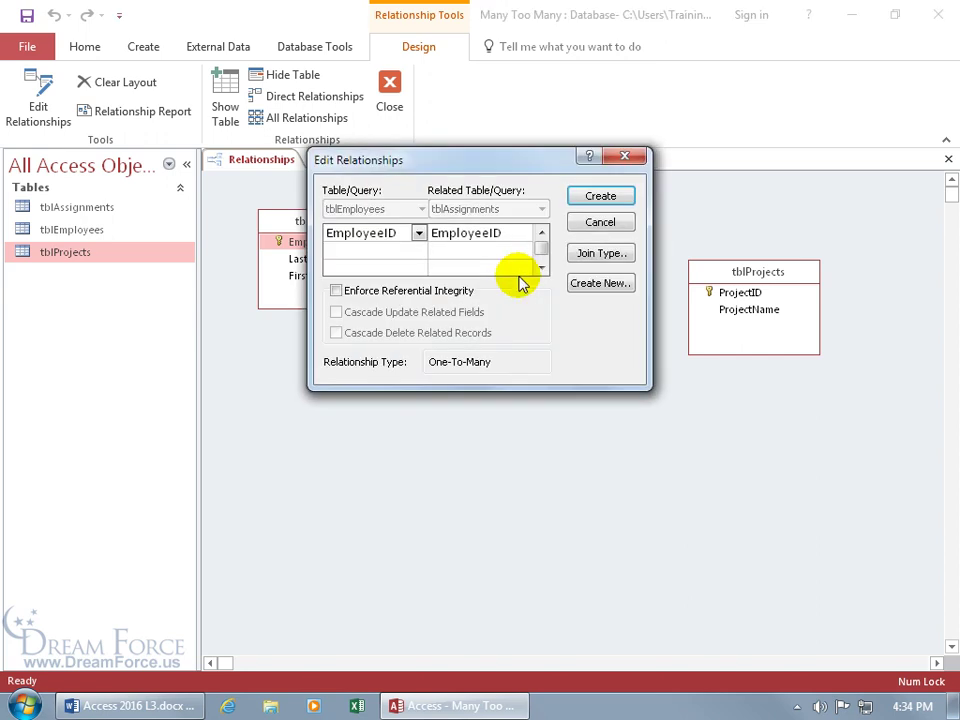
{"action": "left_click", "coordinate": [405, 292]}
{"action": "left_click", "coordinate": [400, 313]}
{"action": "left_click", "coordinate": [400, 333]}
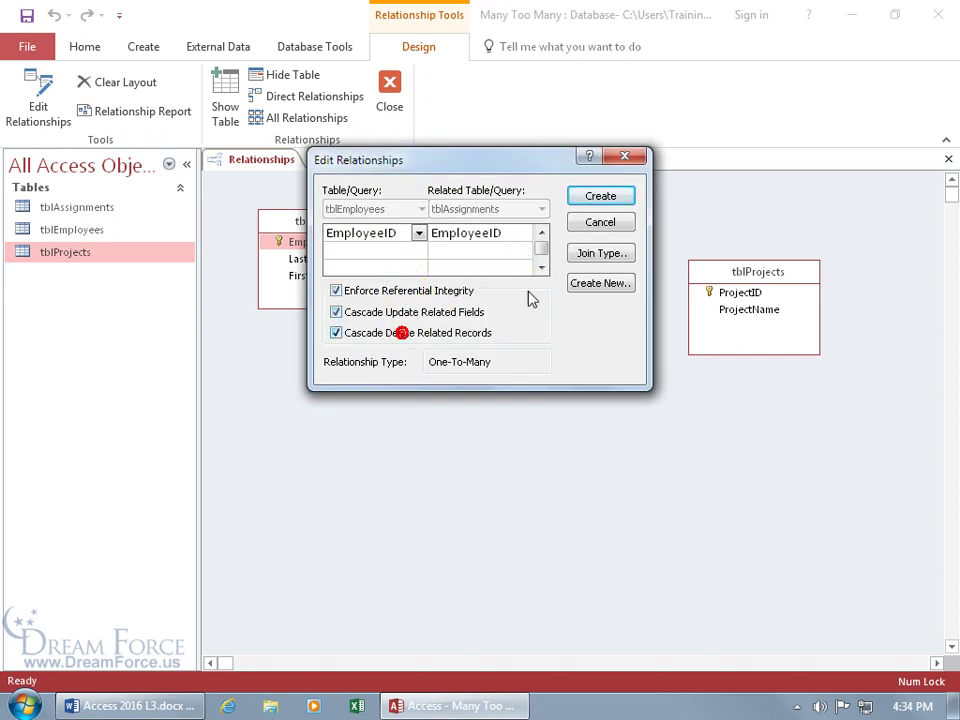
{"action": "left_click", "coordinate": [603, 198]}
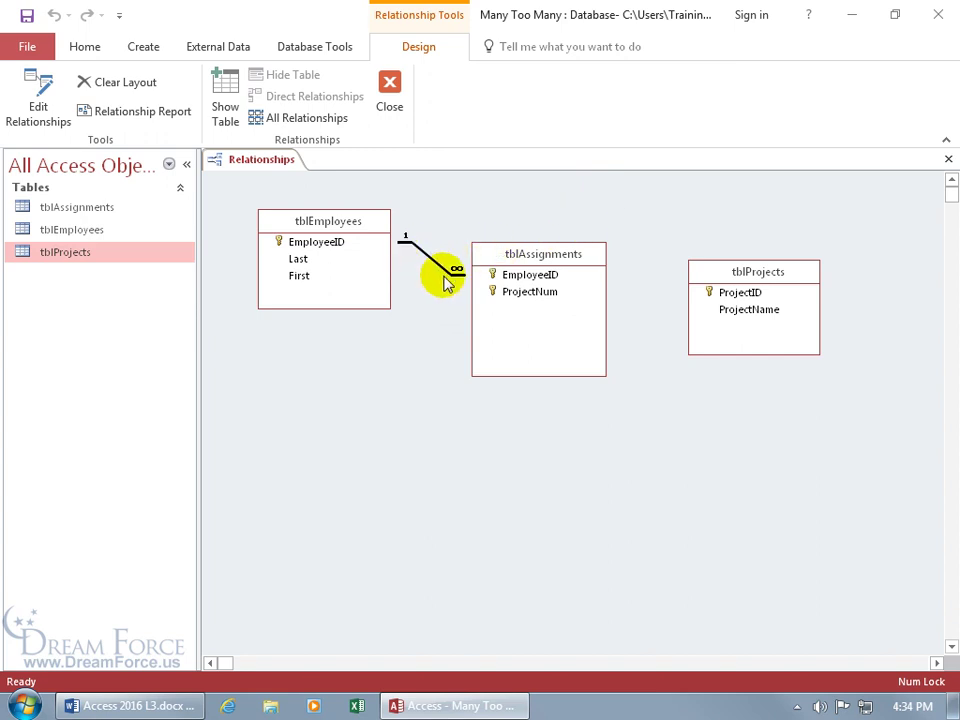
Step: Link tblProjects.ProjectID to tblAssignments.ProjectNum with referential integrity, cascade updates and cascade deletes
{"action": "left_click_drag", "start_coordinate": [729, 291], "coordinate": [537, 300]}
{"action": "left_click", "coordinate": [376, 292]}
{"action": "left_click", "coordinate": [374, 311]}
{"action": "left_click", "coordinate": [376, 333]}
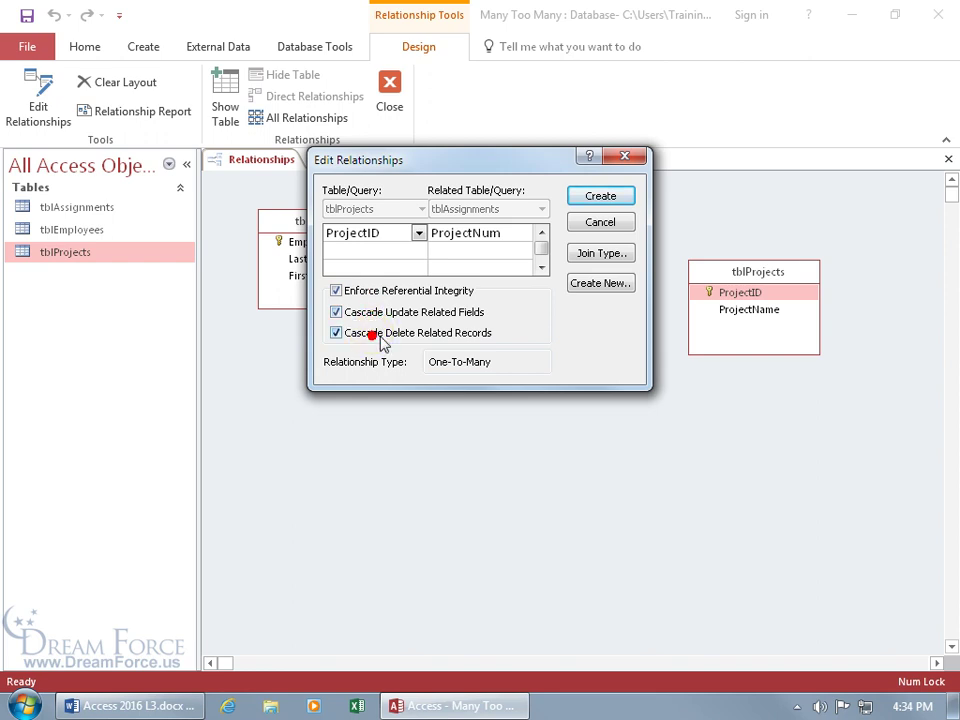
{"action": "left_click", "coordinate": [597, 197]}
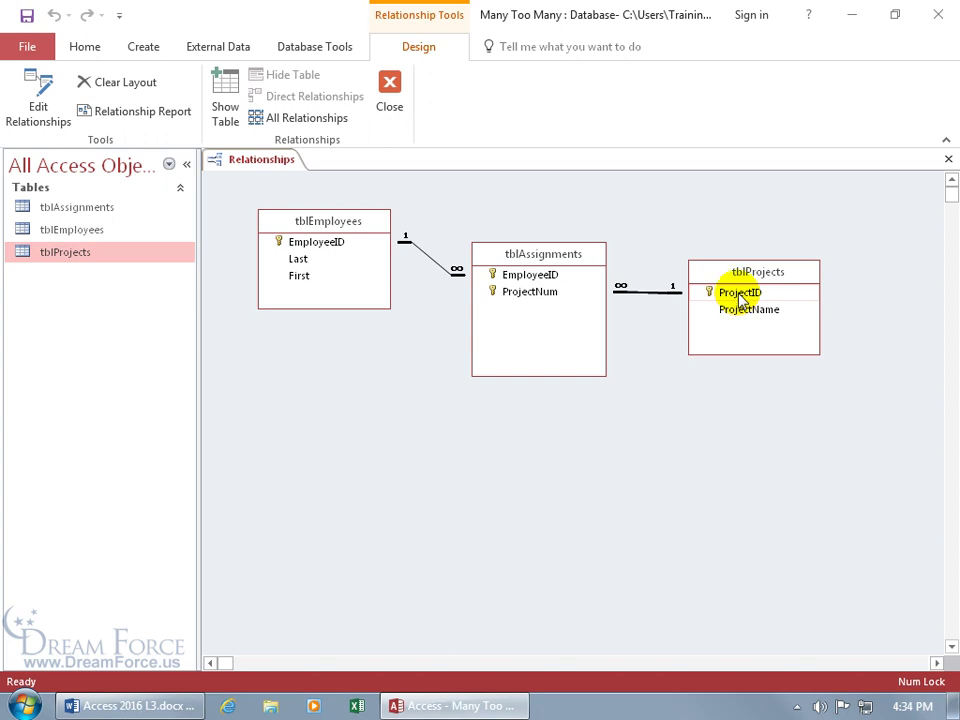
{"action": "left_click", "coordinate": [546, 298]}
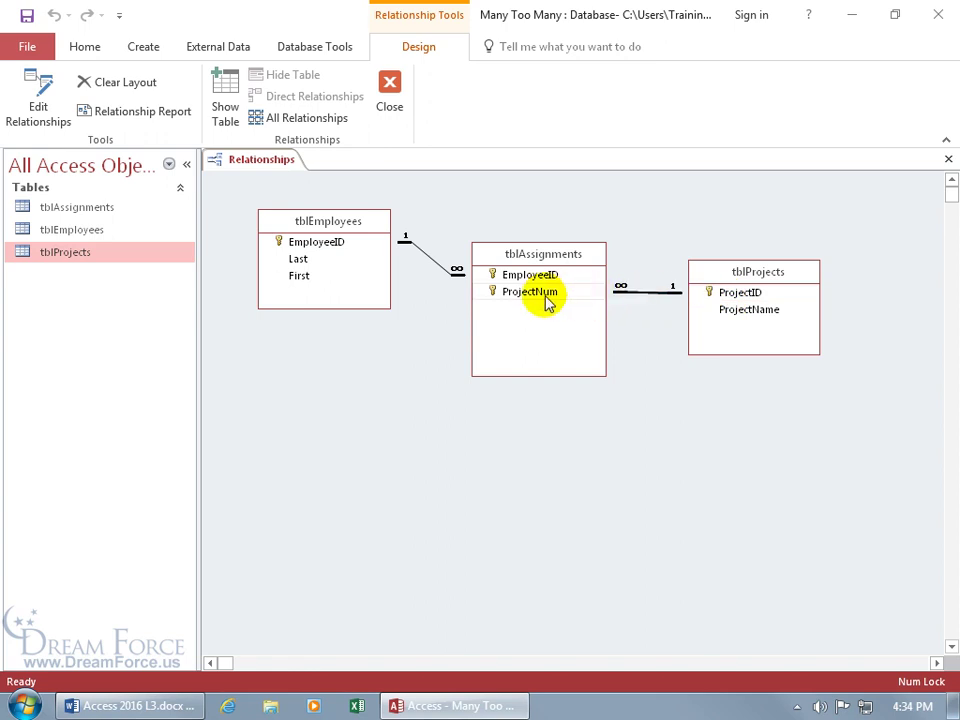